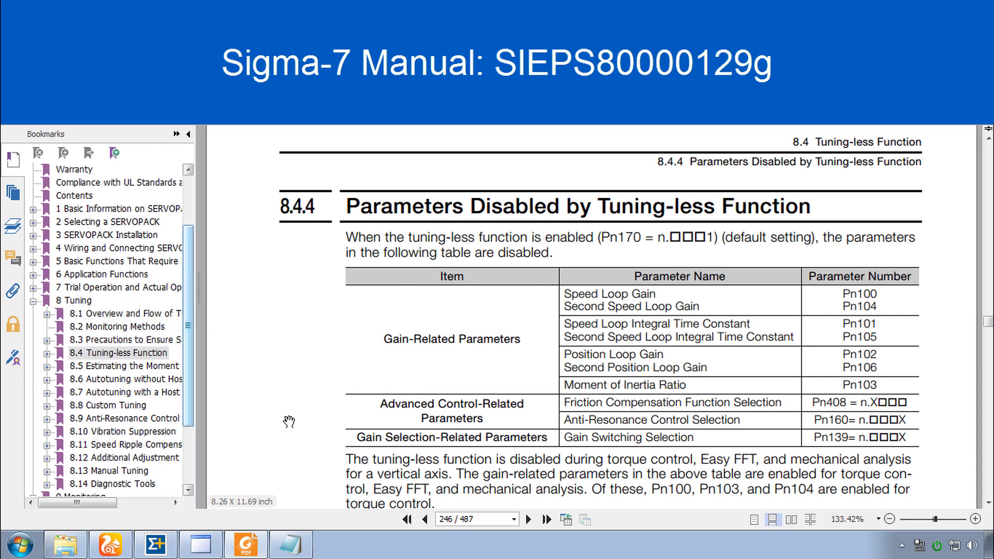
# Step: Pan the manual page down to reveal the text beneath the parameter table
pyautogui.moveTo(285, 430); pyautogui.dragTo(275, 401)
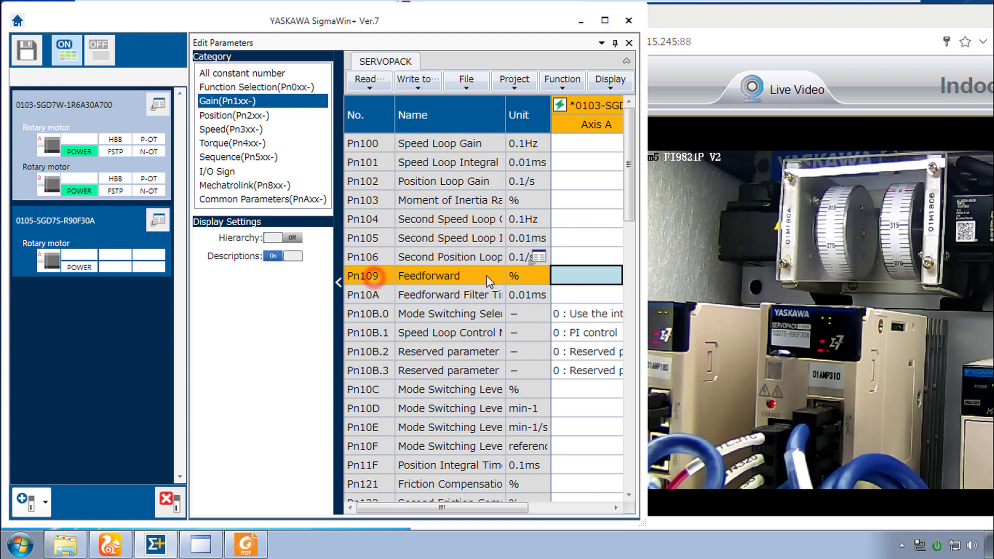
# Step: Start Program JOG Operation for axis A and accept the jog safety warning
pyautogui.click(582, 278)
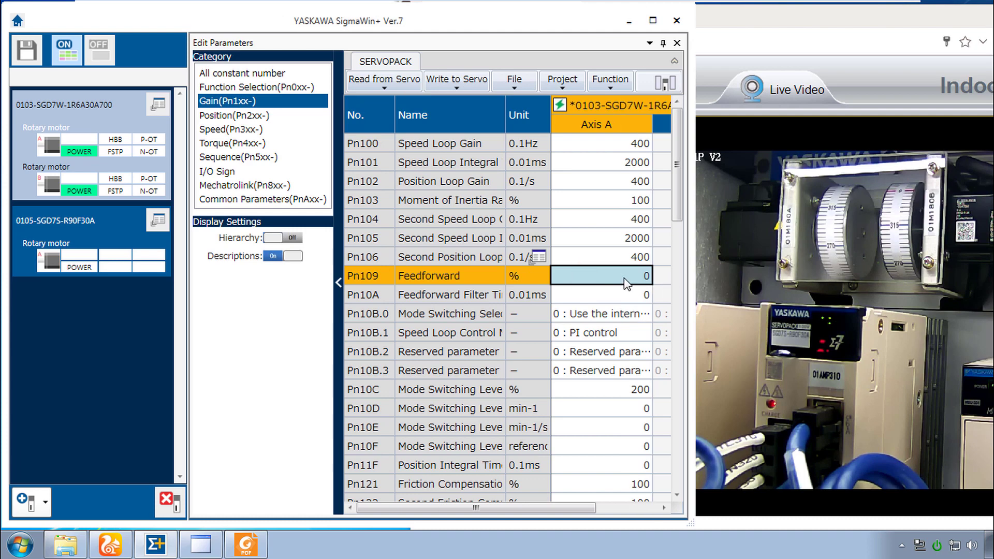
pyautogui.click(154, 106)
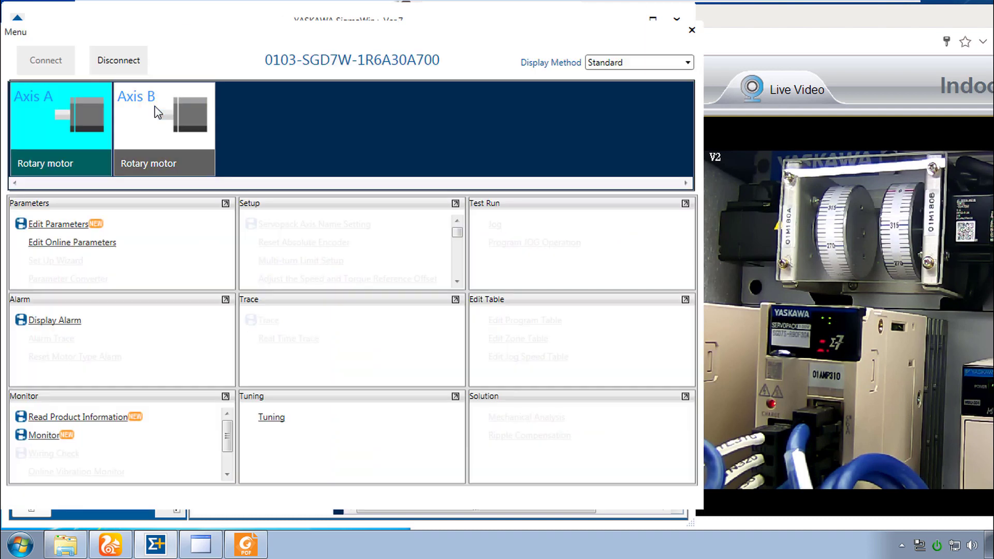
pyautogui.click(518, 244)
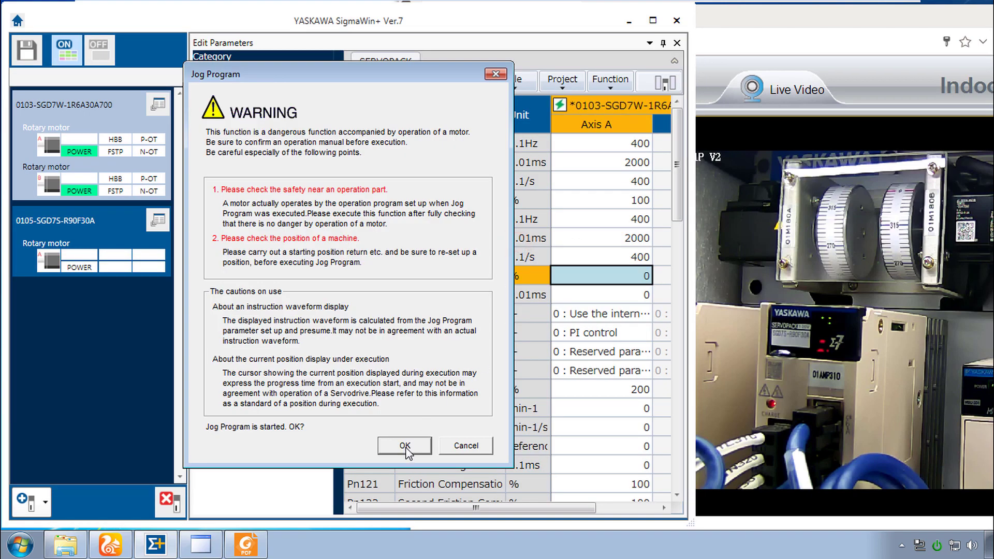
pyautogui.click(408, 449)
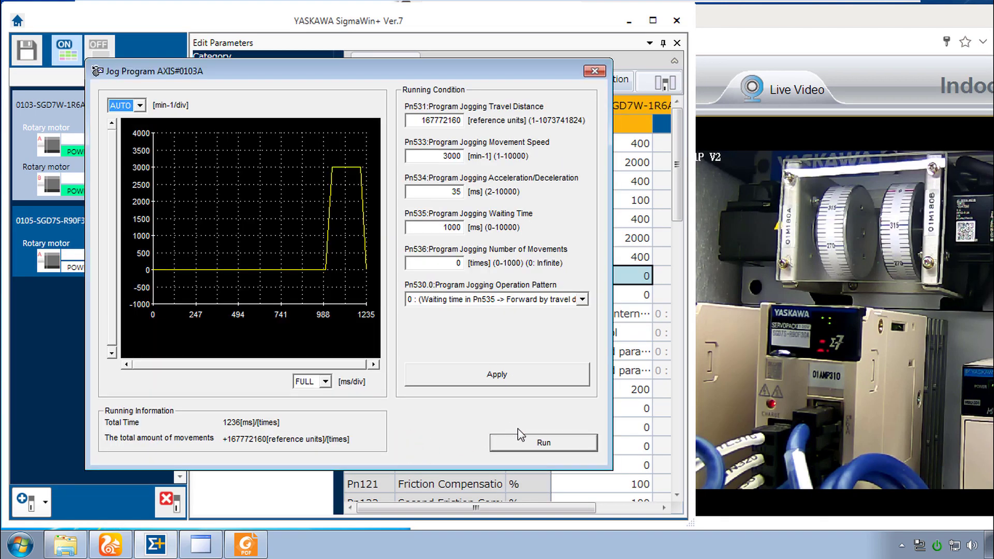
# Step: Turn the servo on and execute the jog program, confirming with Yes
pyautogui.click(522, 440)
pyautogui.click(564, 118)
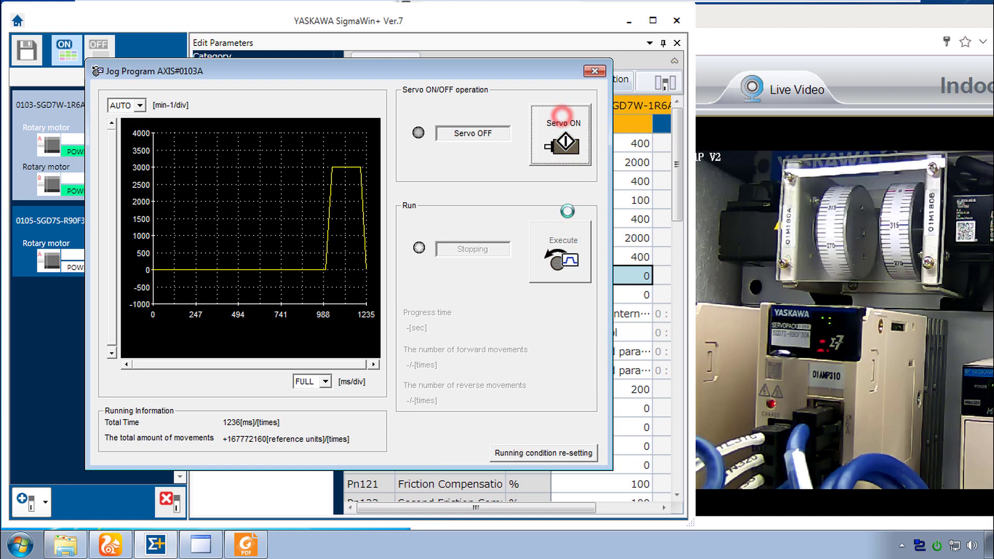
pyautogui.click(561, 248)
pyautogui.click(310, 315)
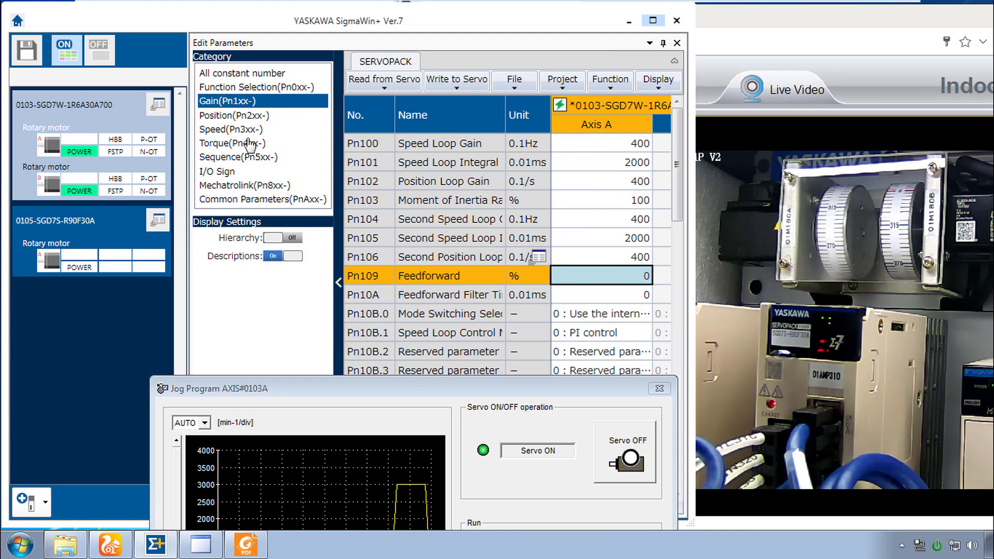
# Step: Open Trace and apply the 'Monitors positioning (From the start)' auto setting
pyautogui.click(161, 109)
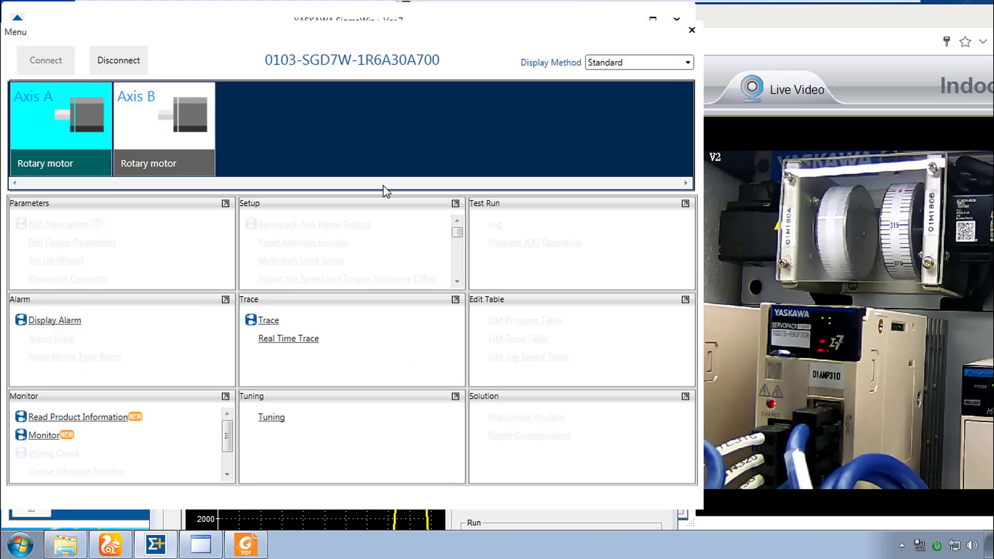
pyautogui.click(269, 320)
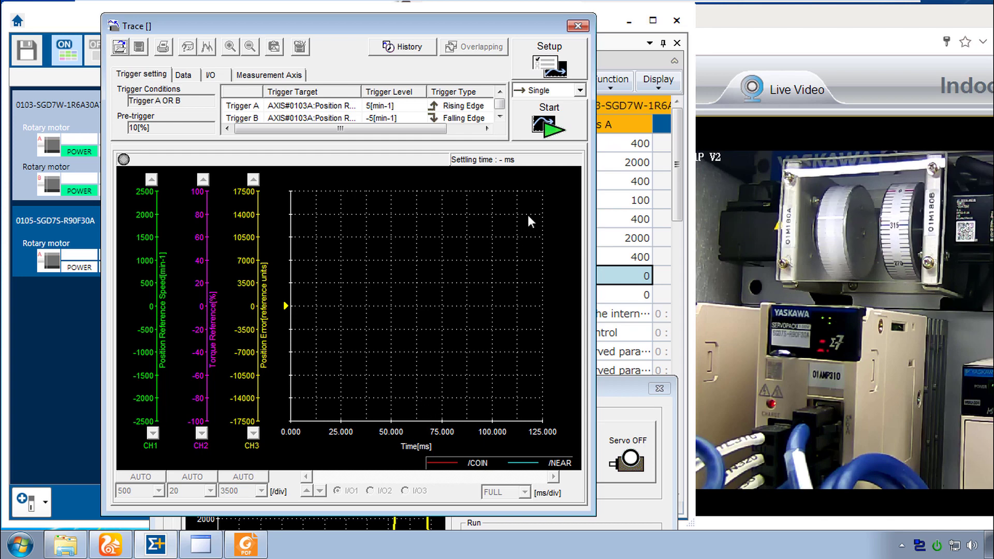
pyautogui.click(542, 64)
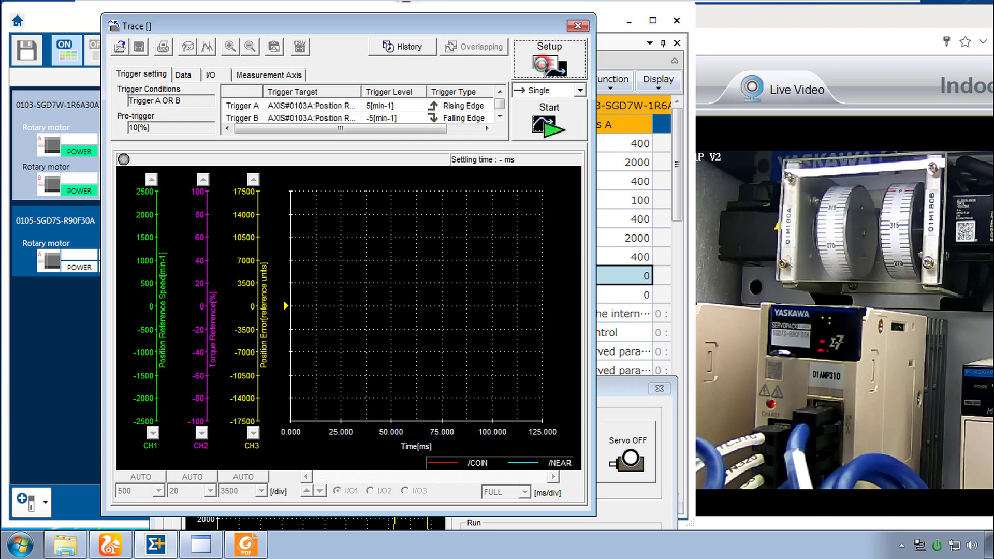
pyautogui.click(234, 150)
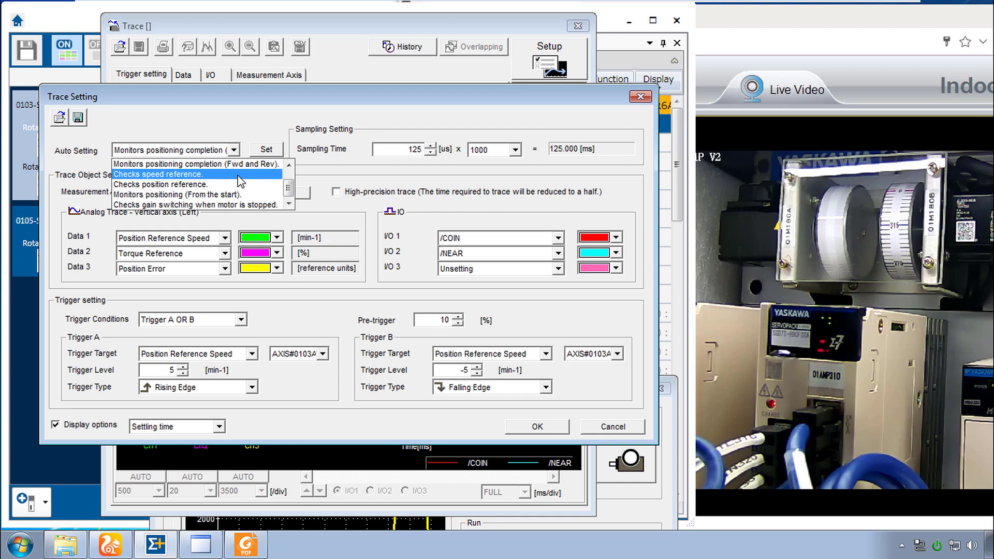
pyautogui.click(237, 194)
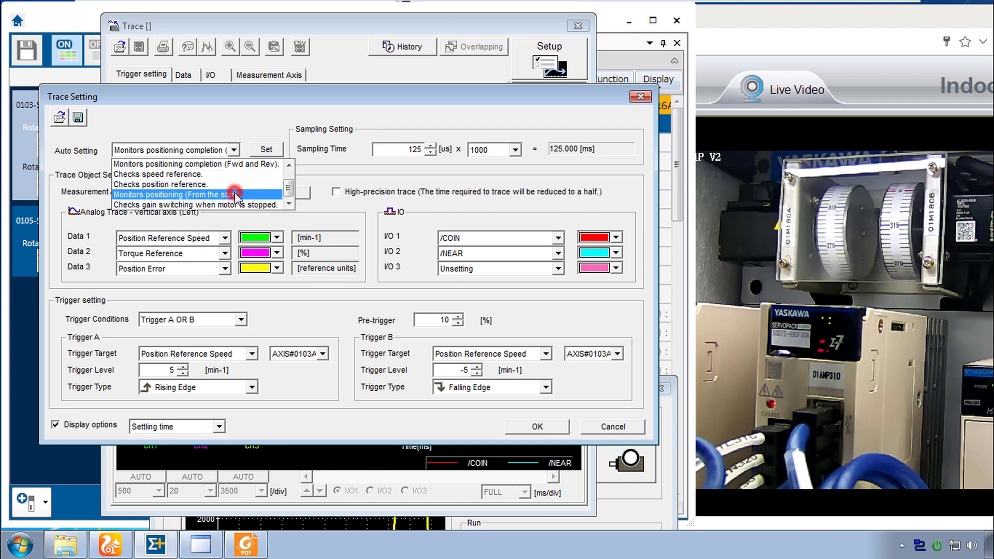
pyautogui.click(266, 154)
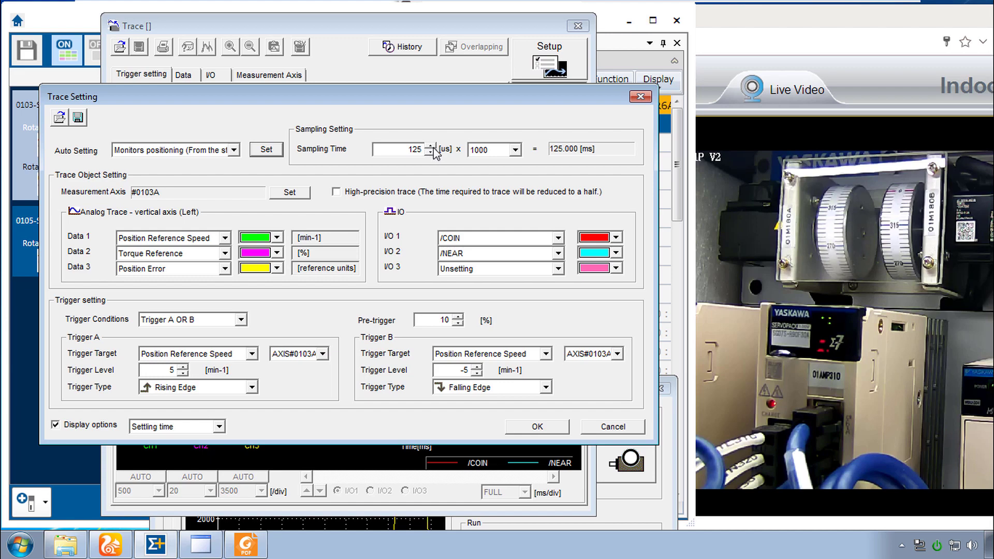
# Step: Raise the trace sampling time to 625 and start the capture
pyautogui.click(430, 146)
pyautogui.click(431, 146)
pyautogui.click(549, 428)
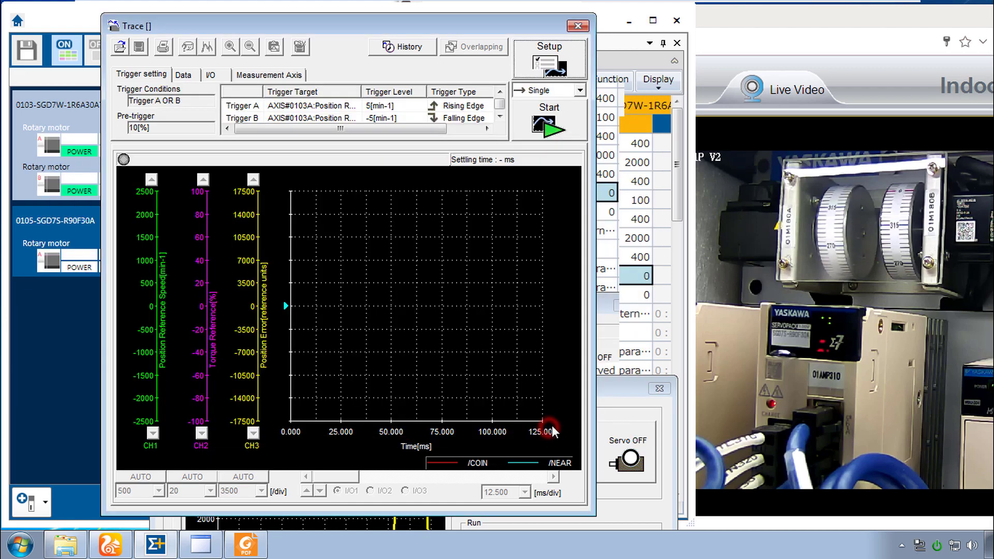
pyautogui.click(552, 126)
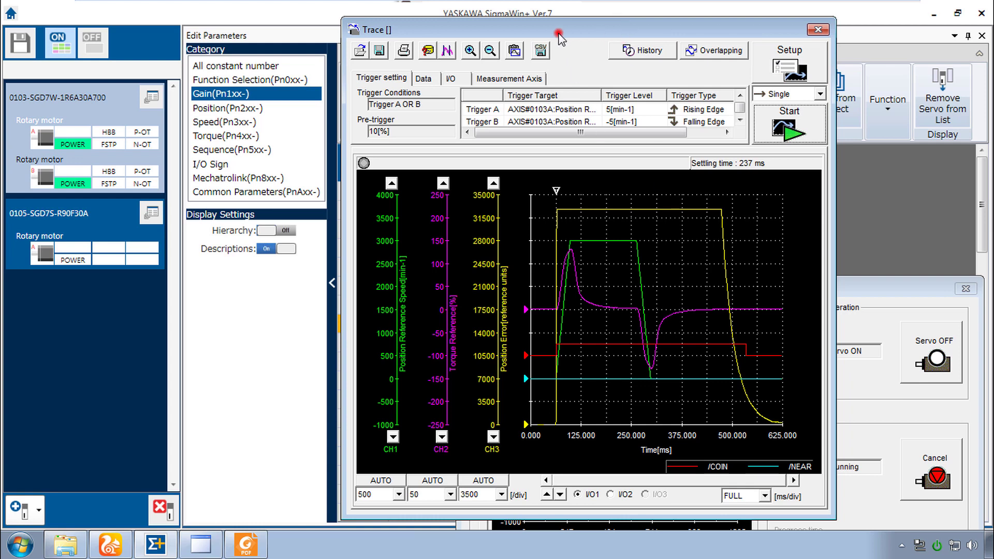
# Step: Enter 50 for Pn109 Feedforward on axis A and write the edited parameters to the servo
pyautogui.moveTo(562, 29); pyautogui.dragTo(580, 311)
pyautogui.click(573, 231)
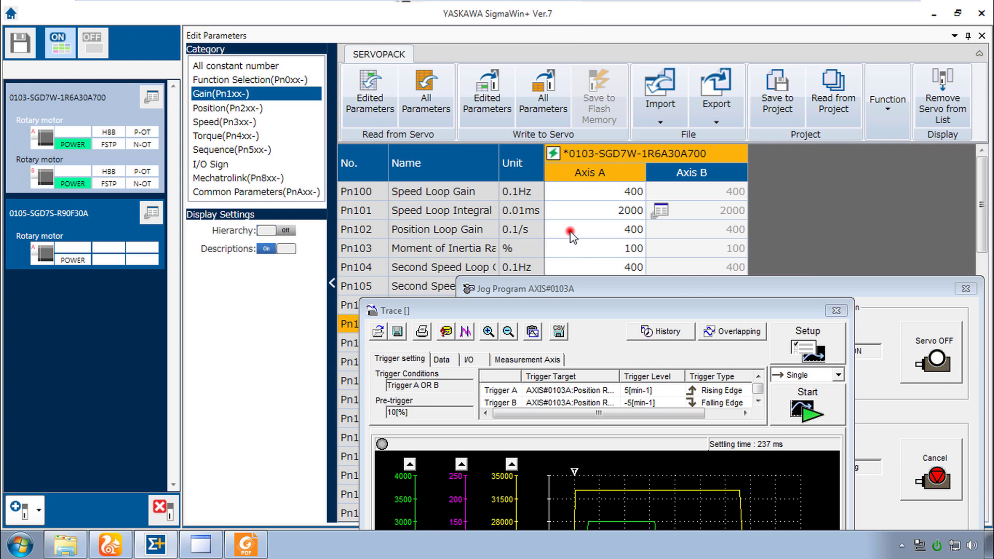
pyautogui.scroll(-1, 574, 233)
pyautogui.scroll(-1, 575, 238)
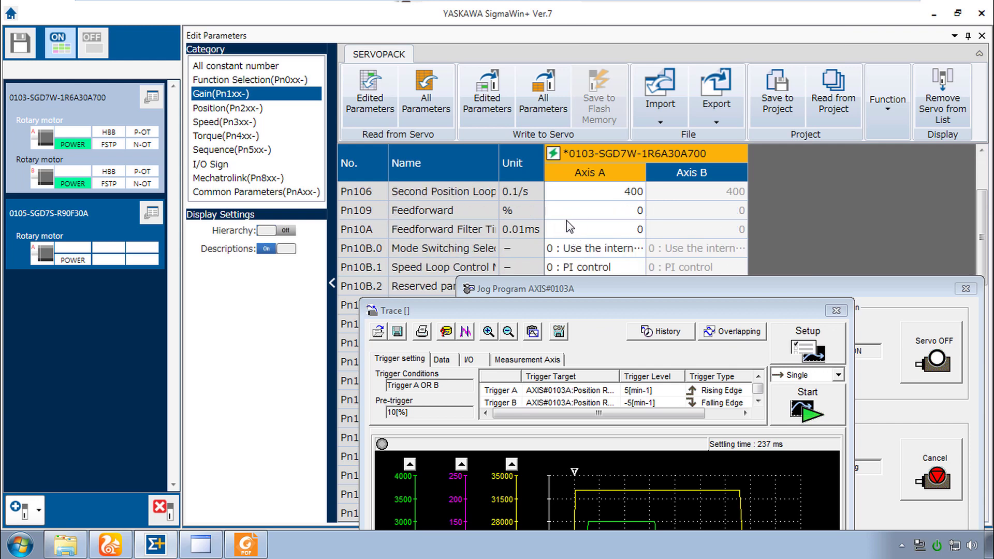
pyautogui.click(577, 210)
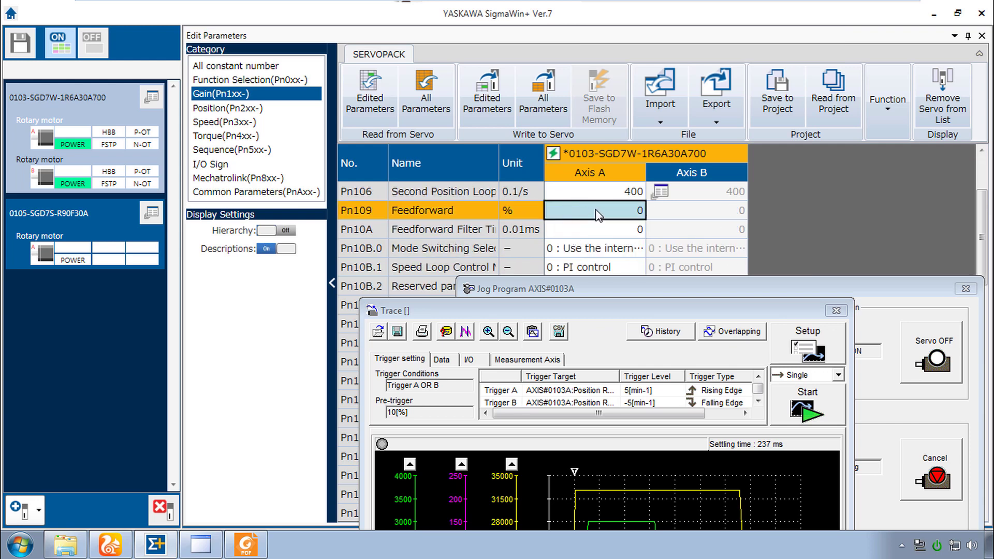
pyautogui.click(601, 210)
pyautogui.write('50')
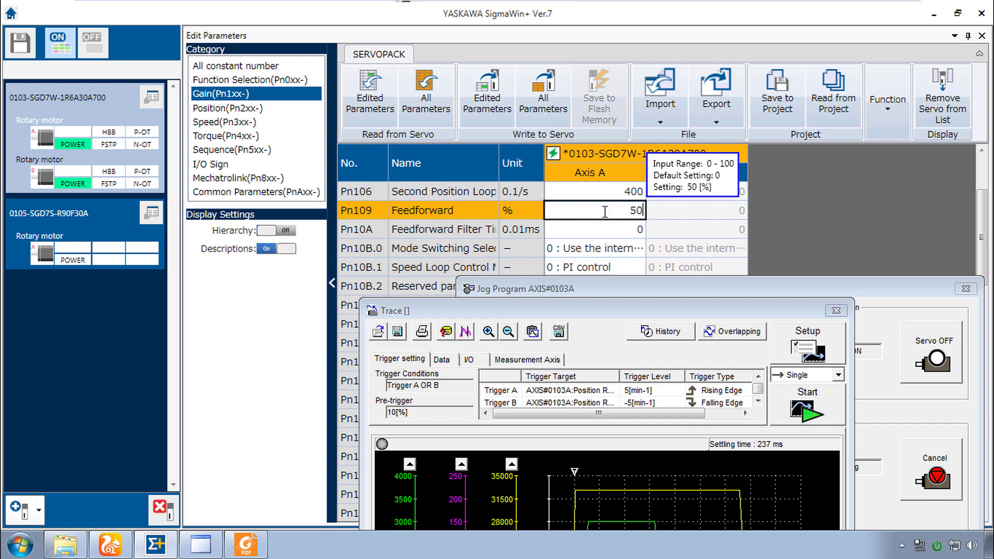
pyautogui.press('Return')
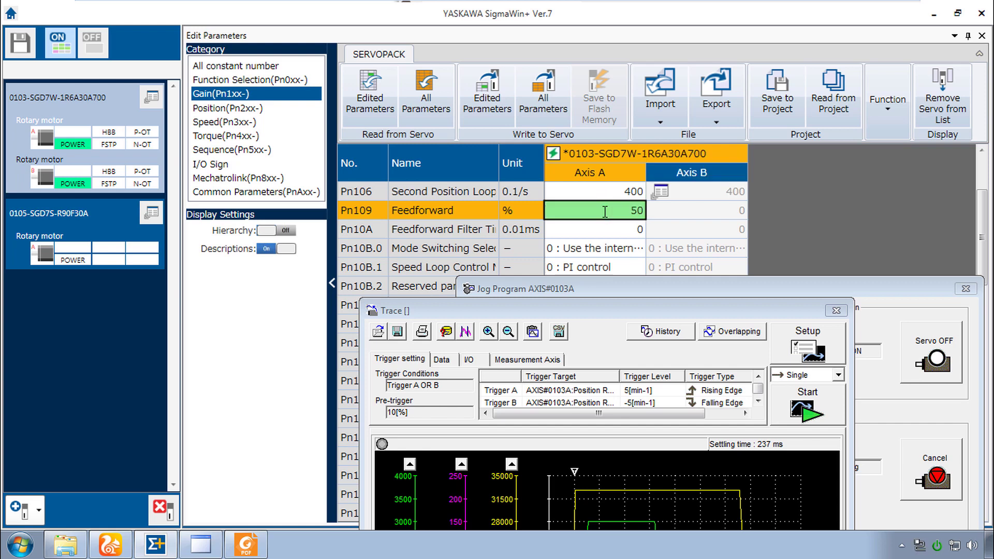
pyautogui.click(486, 99)
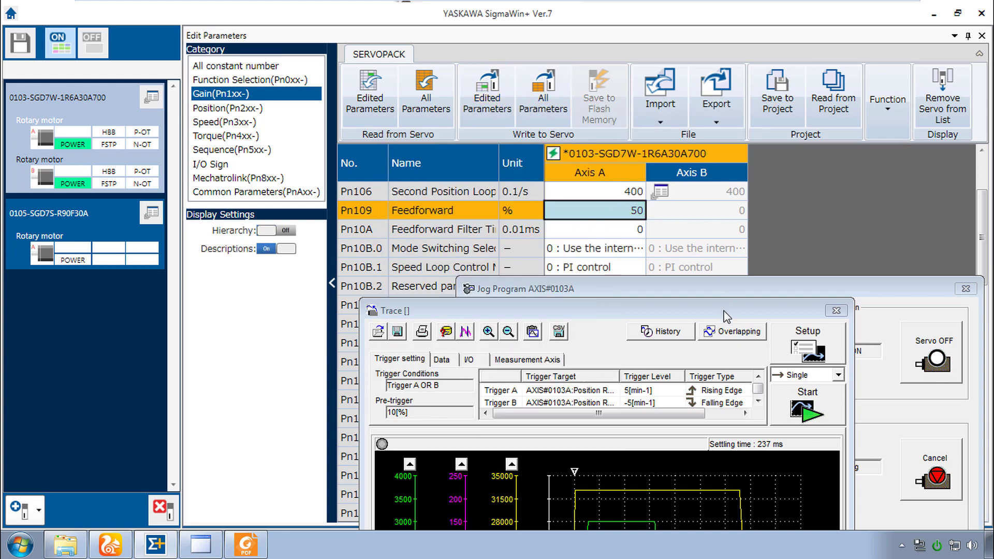
pyautogui.moveTo(727, 316); pyautogui.dragTo(671, 89)
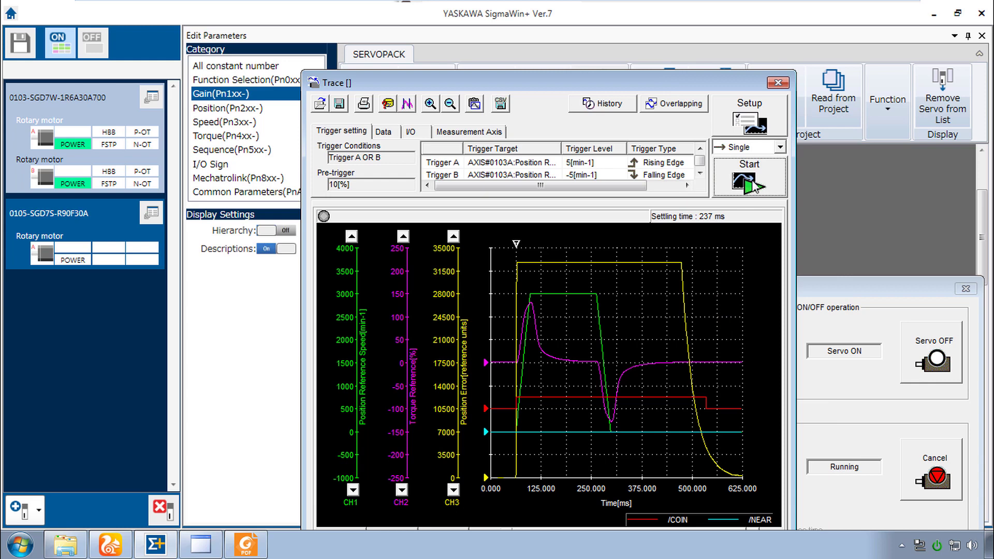
# Step: Capture a new trace without saving the old graph, overlaying the 16:19:17 and 16:20:29 runs
pyautogui.click(753, 186)
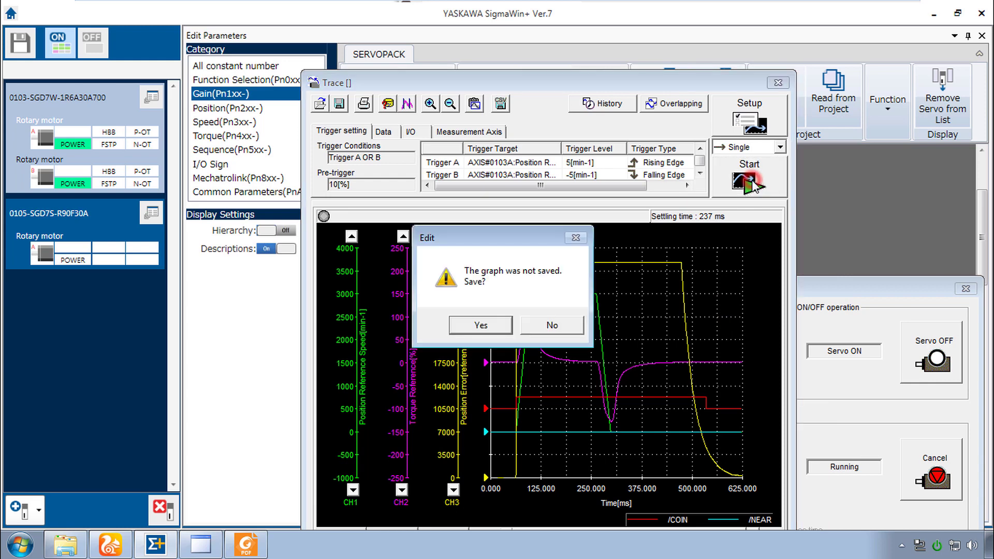
pyautogui.click(551, 325)
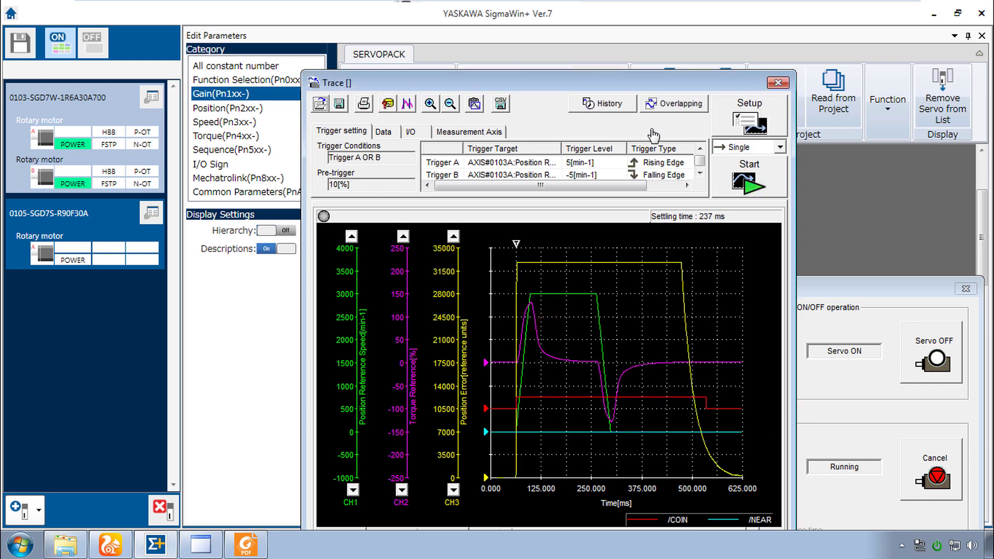
pyautogui.click(668, 102)
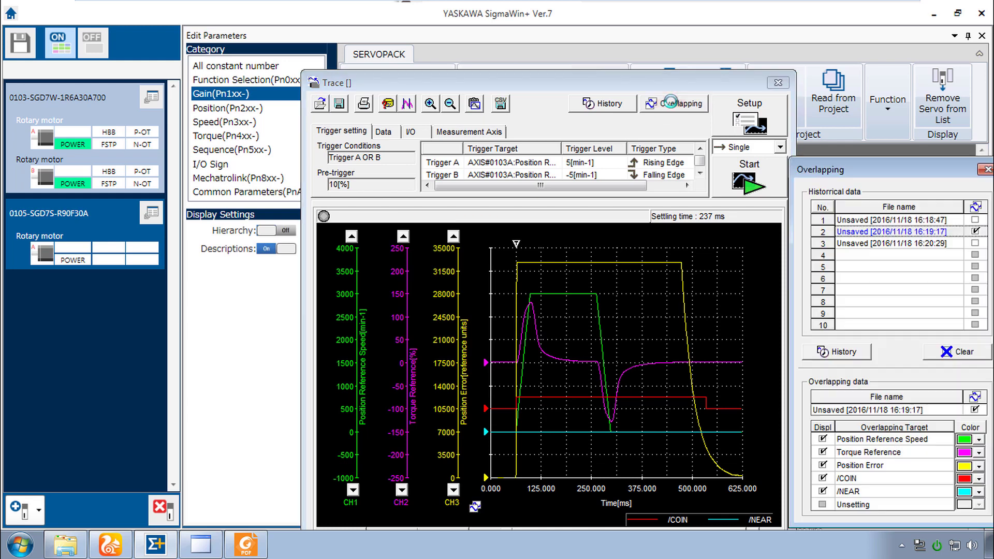
pyautogui.click(976, 232)
pyautogui.click(976, 243)
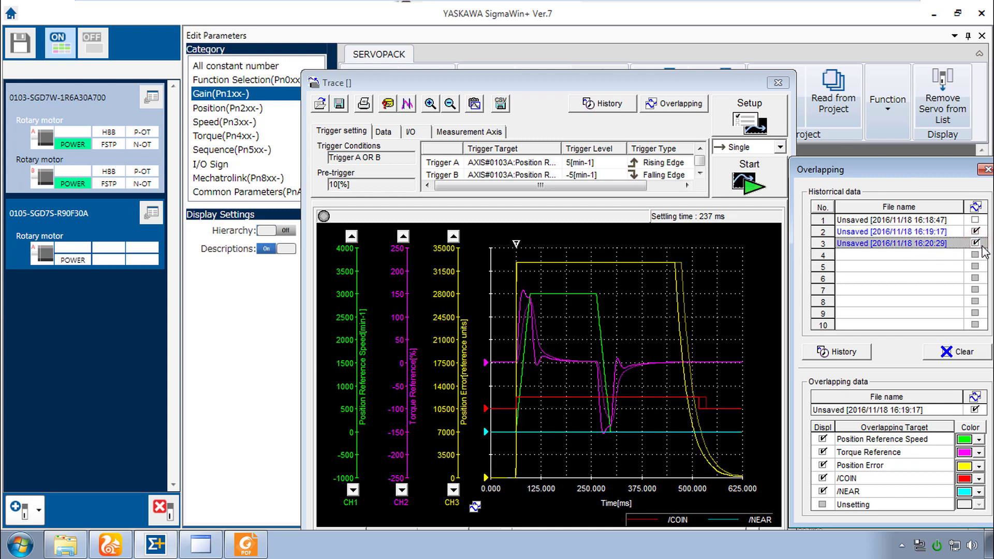
pyautogui.click(976, 243)
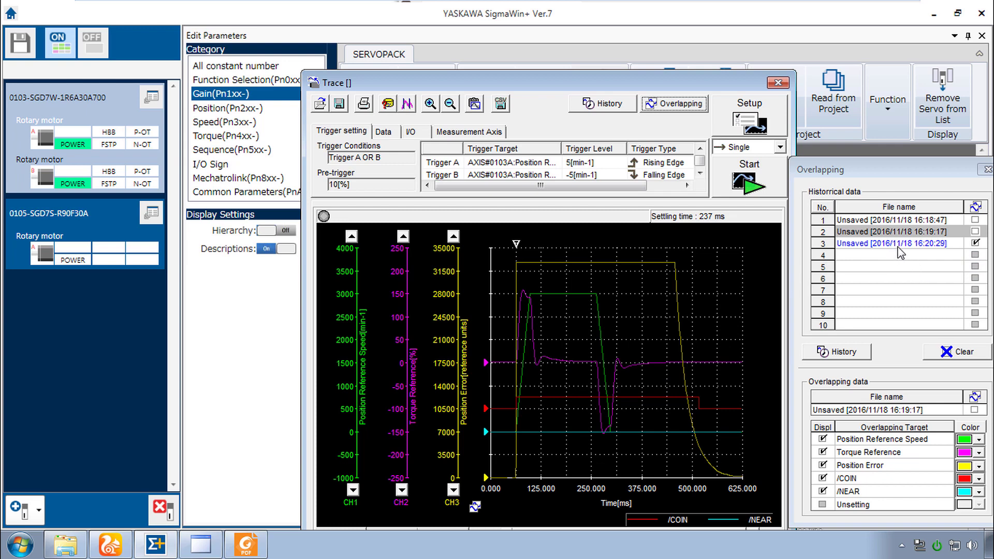
pyautogui.click(898, 248)
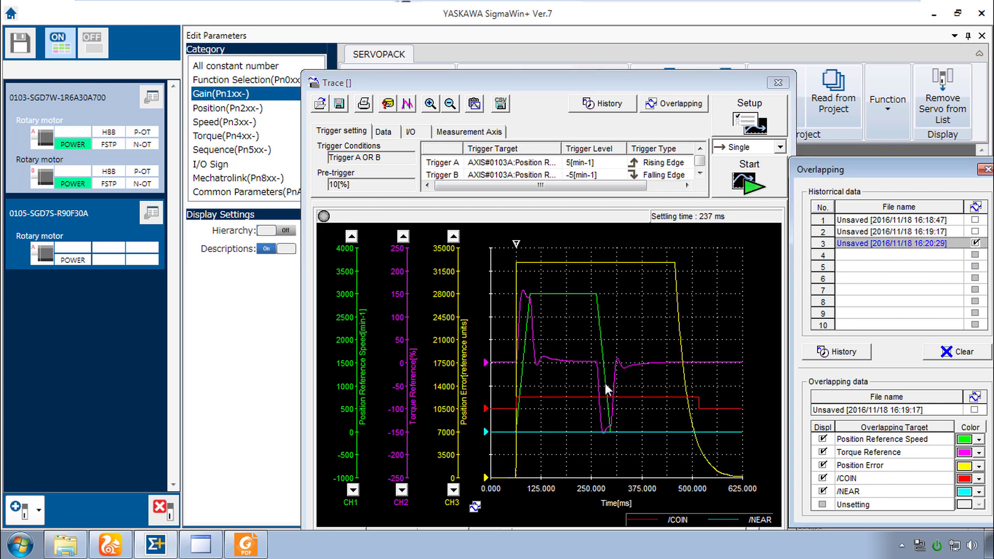
pyautogui.click(975, 231)
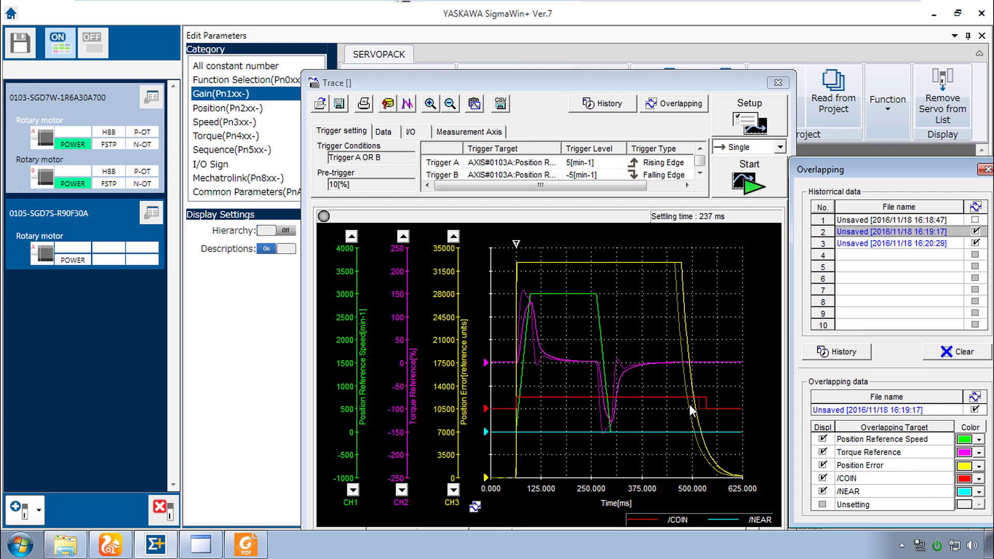
# Step: Clear trace history, write Pn109 Feedforward 75 for axis A, and capture a fresh trace
pyautogui.click(959, 356)
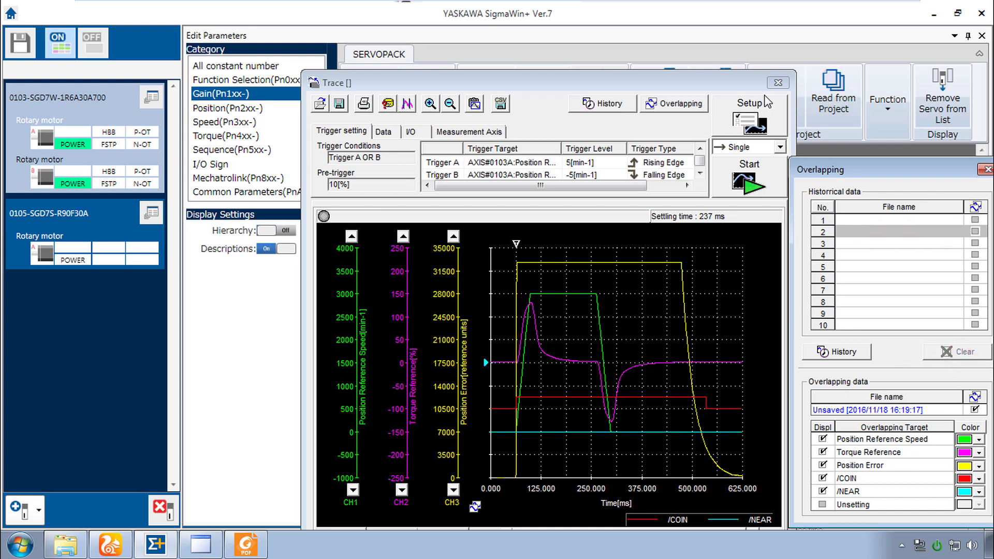
pyautogui.click(697, 104)
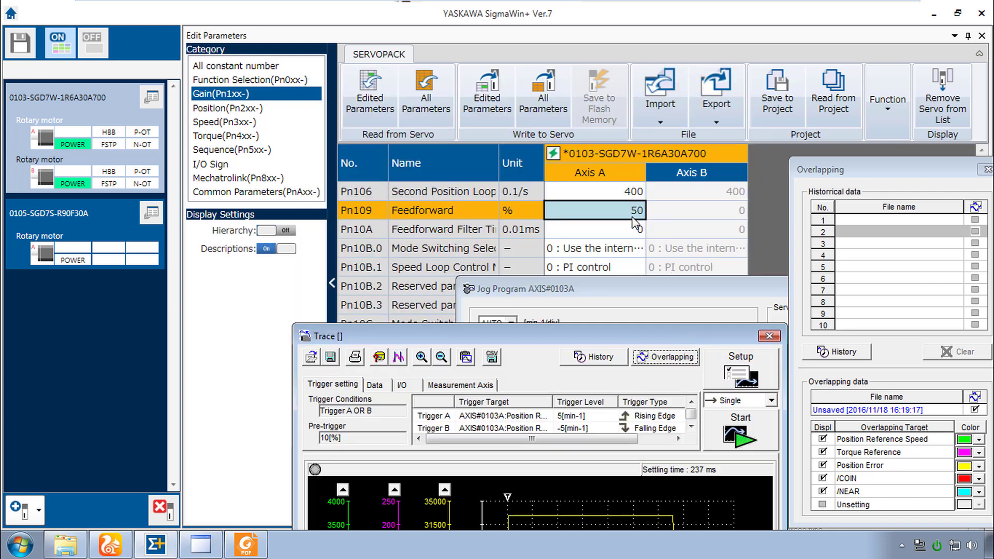
pyautogui.doubleClick(633, 211)
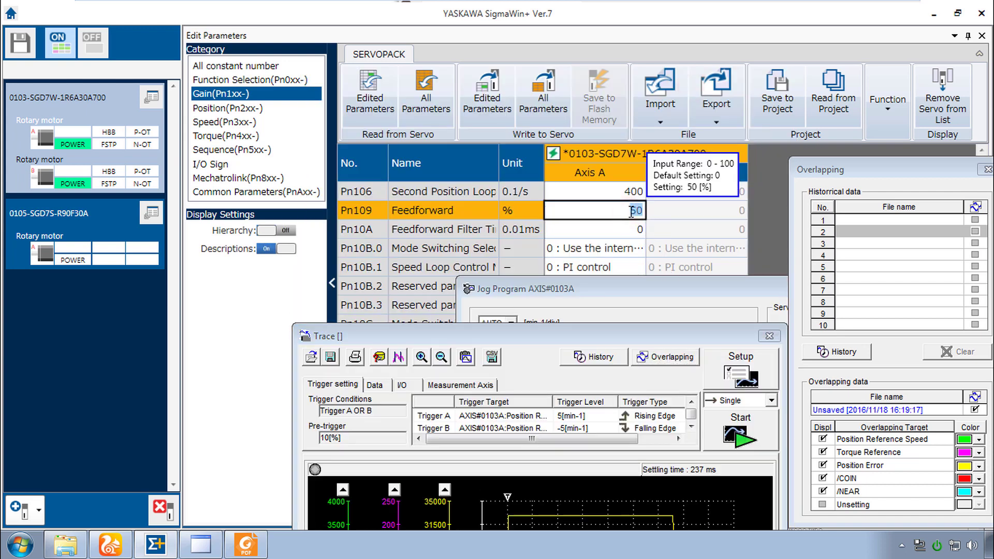
pyautogui.write('75')
pyautogui.press('Return')
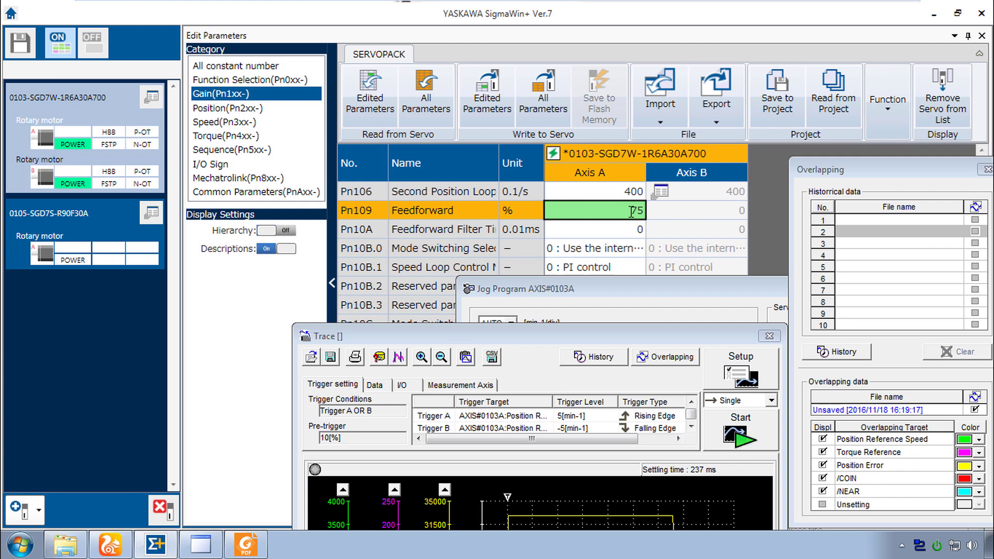
pyautogui.click(477, 103)
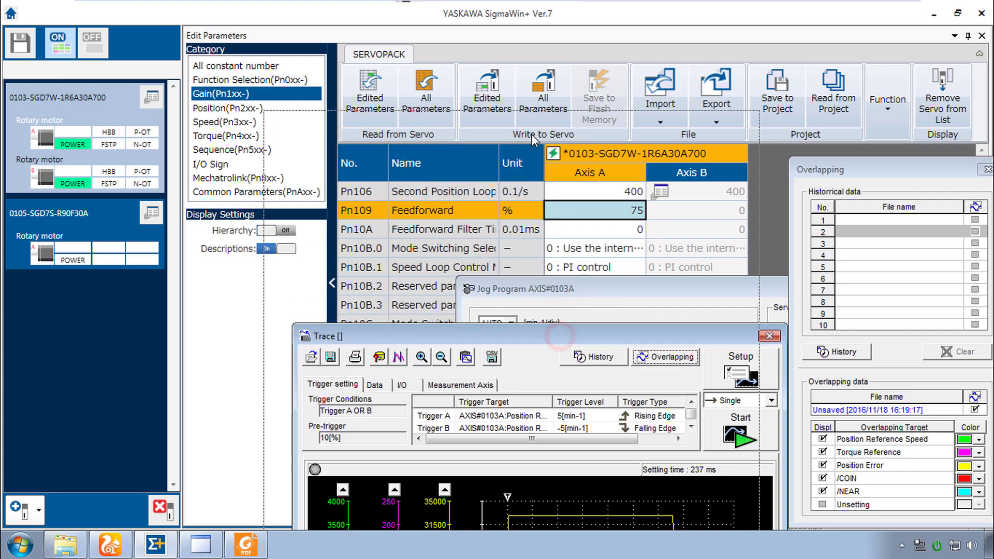
pyautogui.moveTo(562, 337); pyautogui.dragTo(543, 183)
pyautogui.click(720, 284)
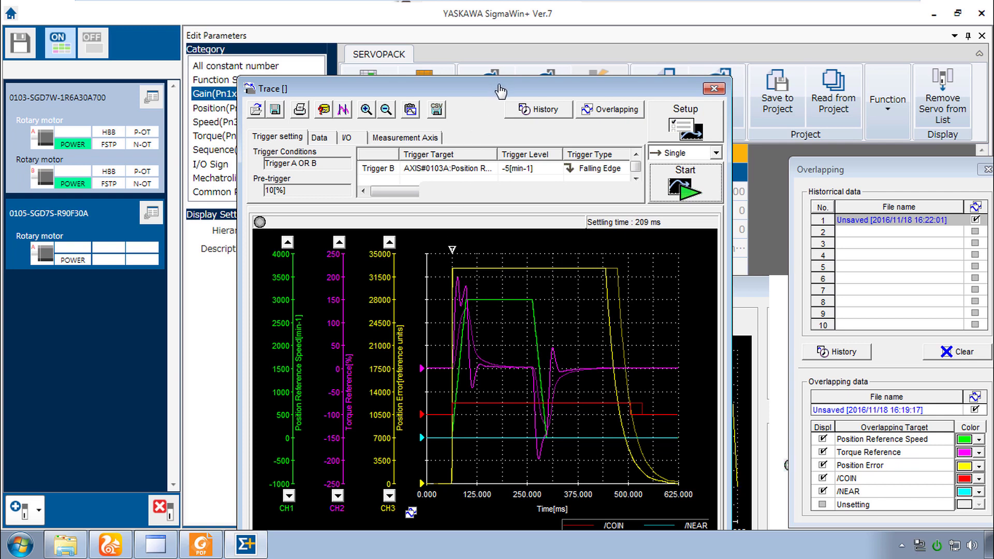
# Step: Write Pn109 Feedforward 100 for axis A to the servo
pyautogui.click(527, 93)
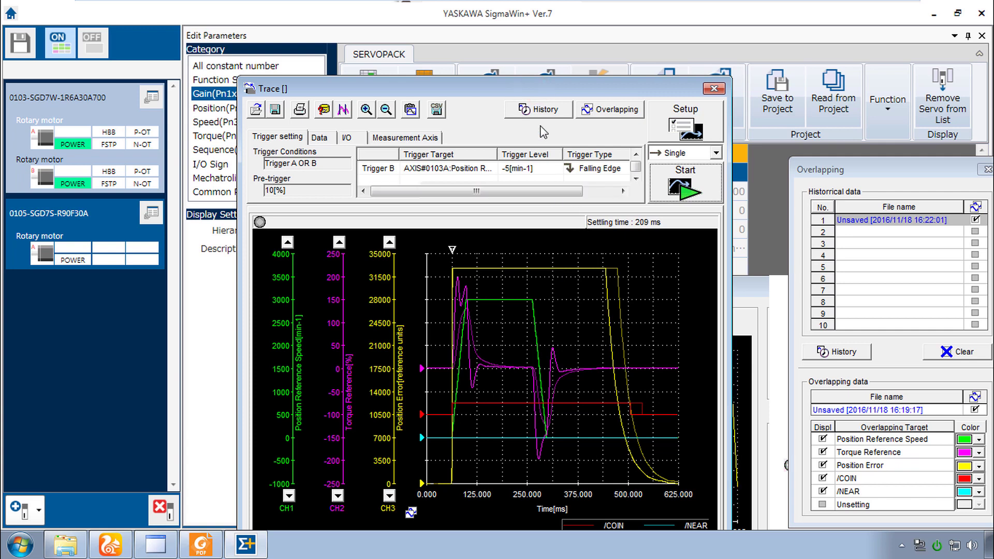
pyautogui.moveTo(539, 98); pyautogui.dragTo(556, 367)
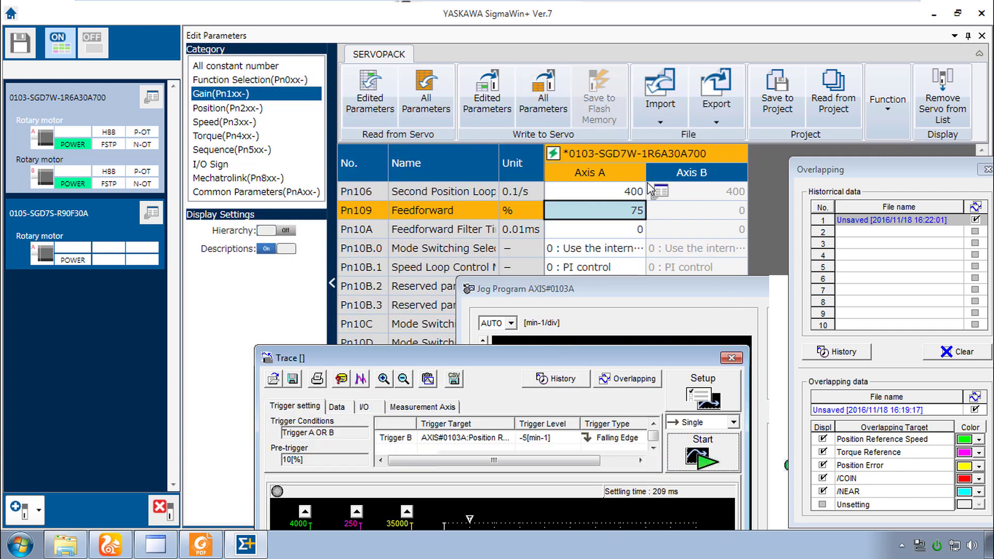
pyautogui.doubleClick(626, 212)
pyautogui.write('100')
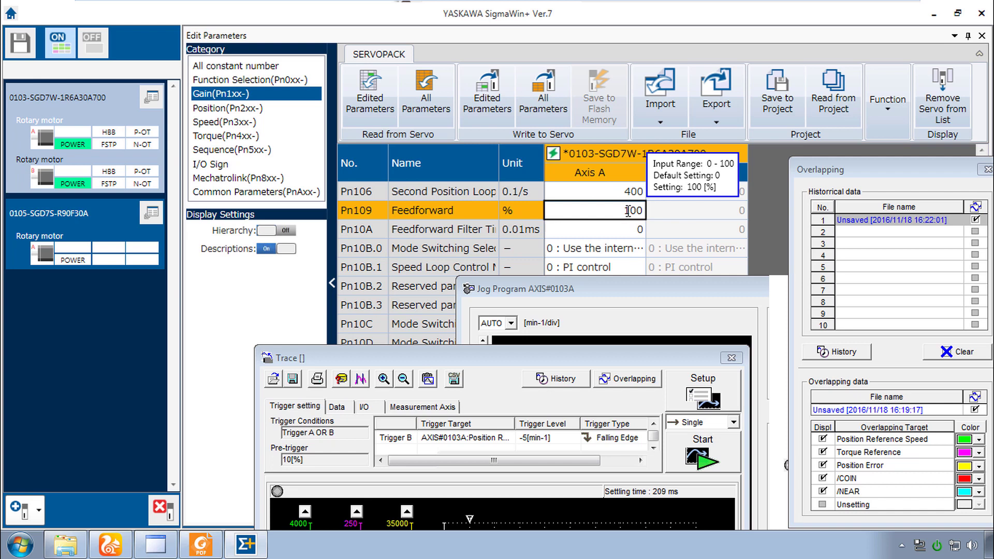
pyautogui.press('Return')
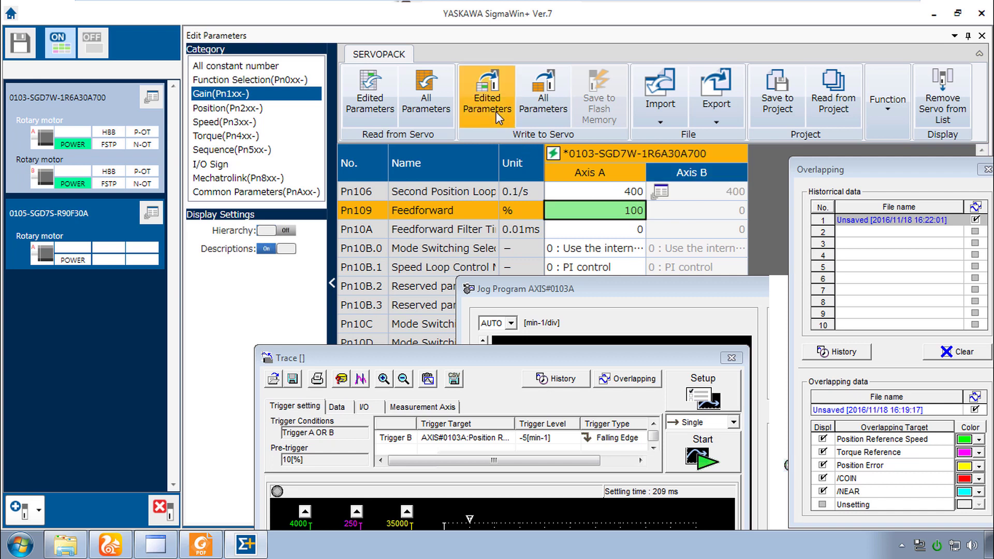
pyautogui.click(488, 99)
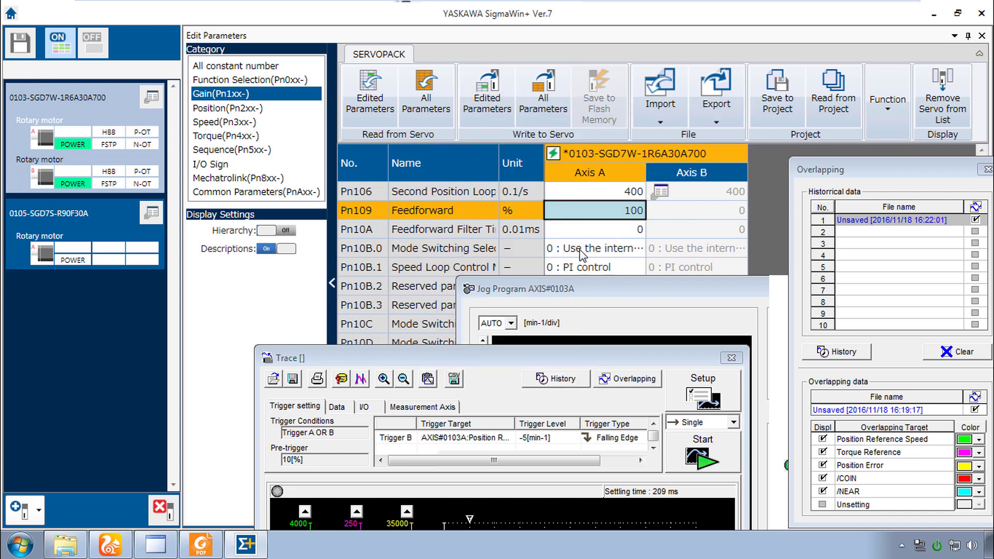
# Step: Re-measure the trace without saving the old graph and hide the first historical overlay
pyautogui.click(709, 456)
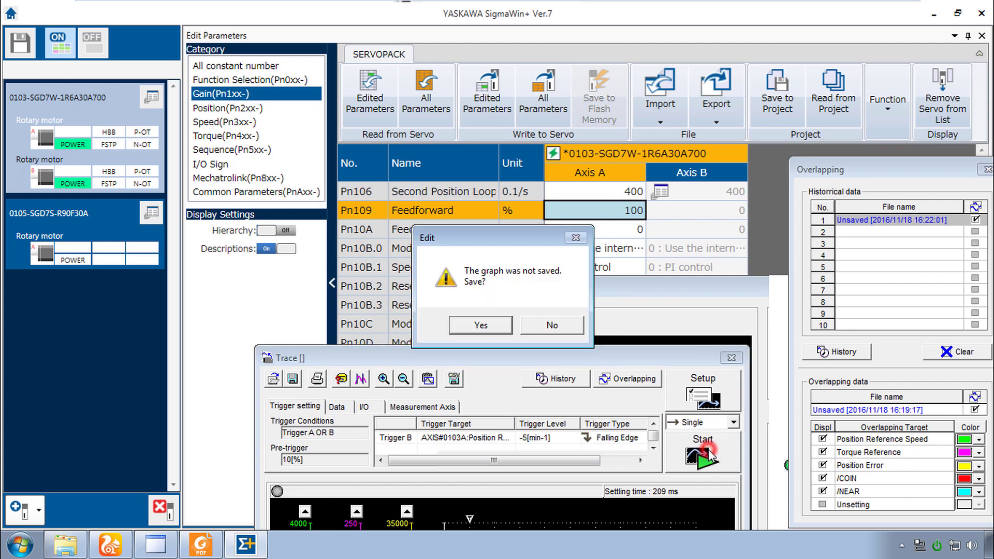
pyautogui.click(556, 327)
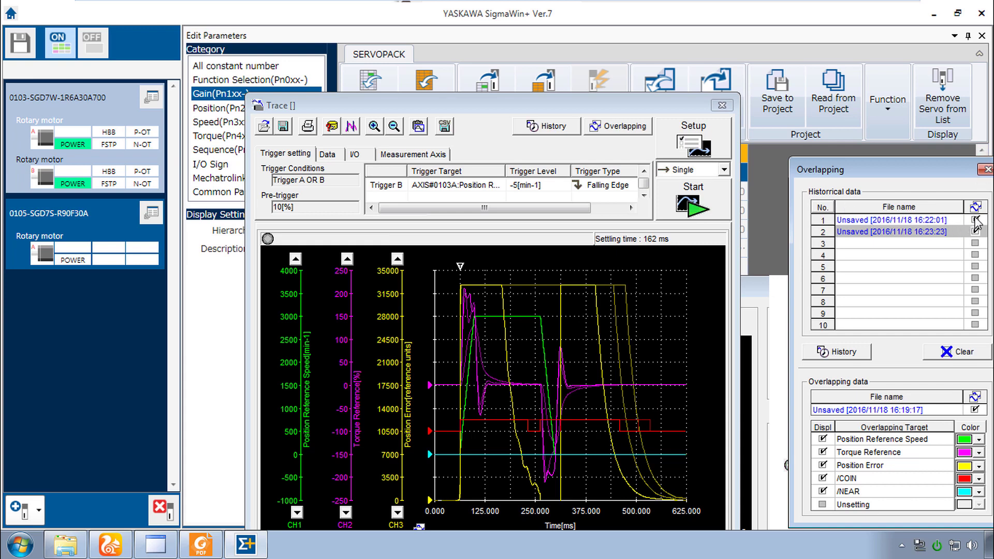
pyautogui.click(976, 220)
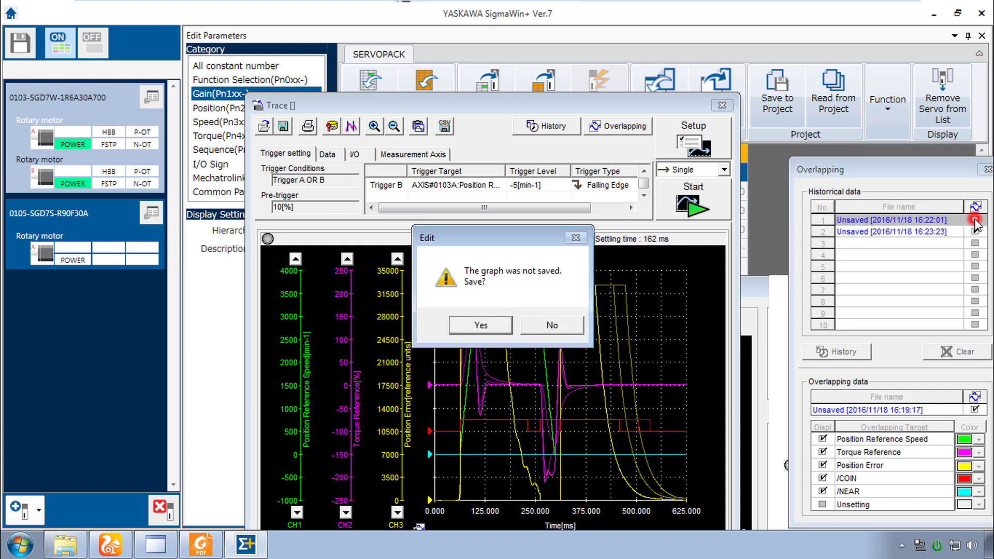
pyautogui.click(571, 326)
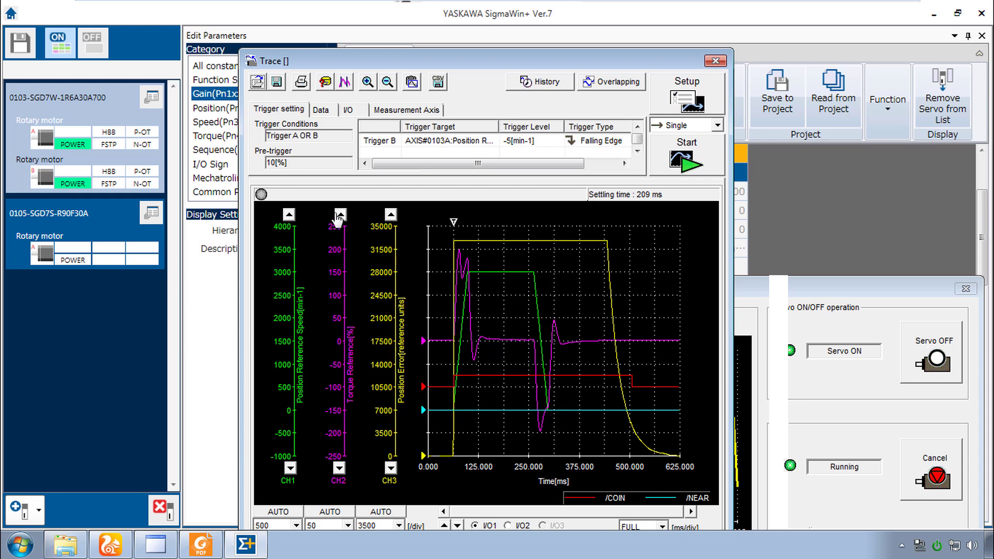
# Step: Open Response Level Setting for axis 0103A and step the tuning-less level from 4 to 7
pyautogui.click(154, 98)
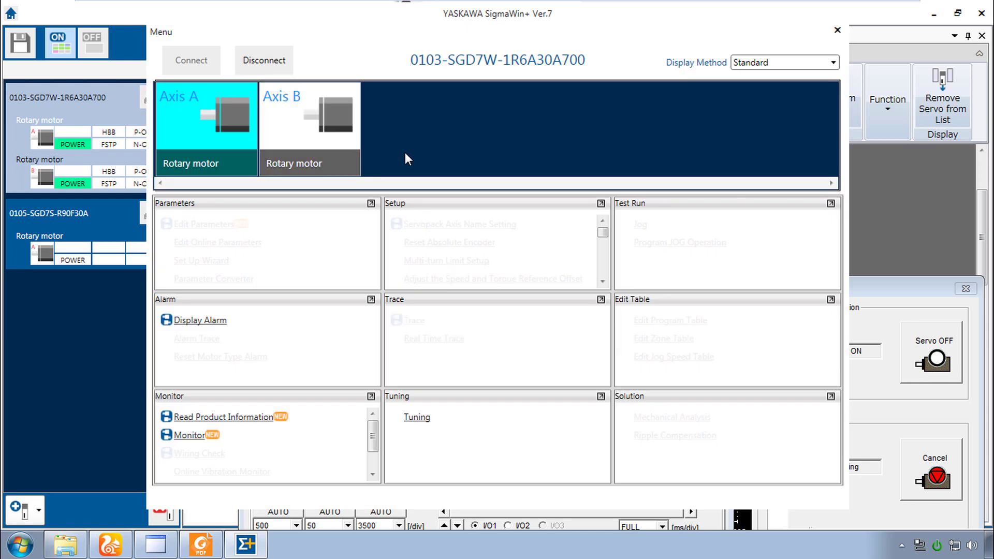
pyautogui.moveTo(602, 230); pyautogui.dragTo(601, 259)
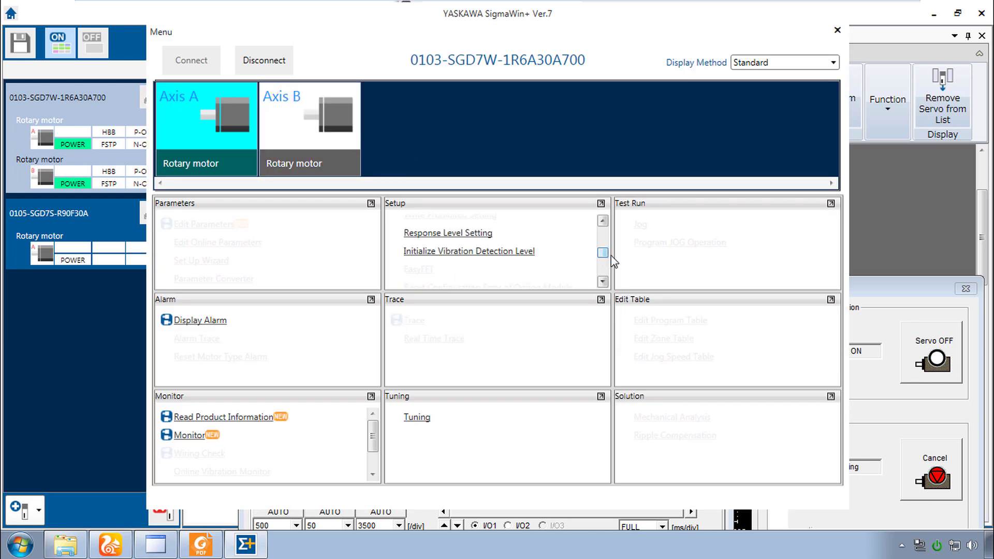
pyautogui.click(429, 234)
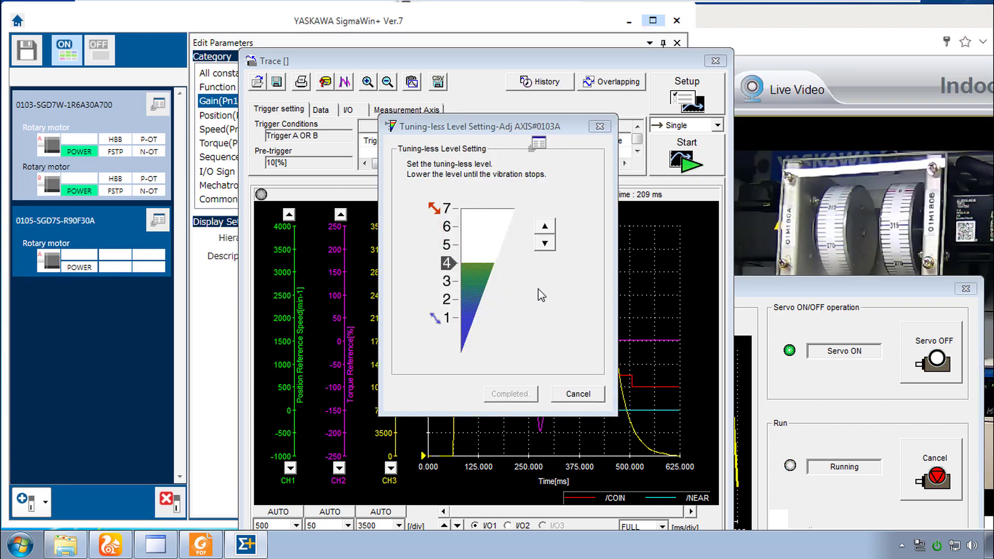
pyautogui.click(550, 228)
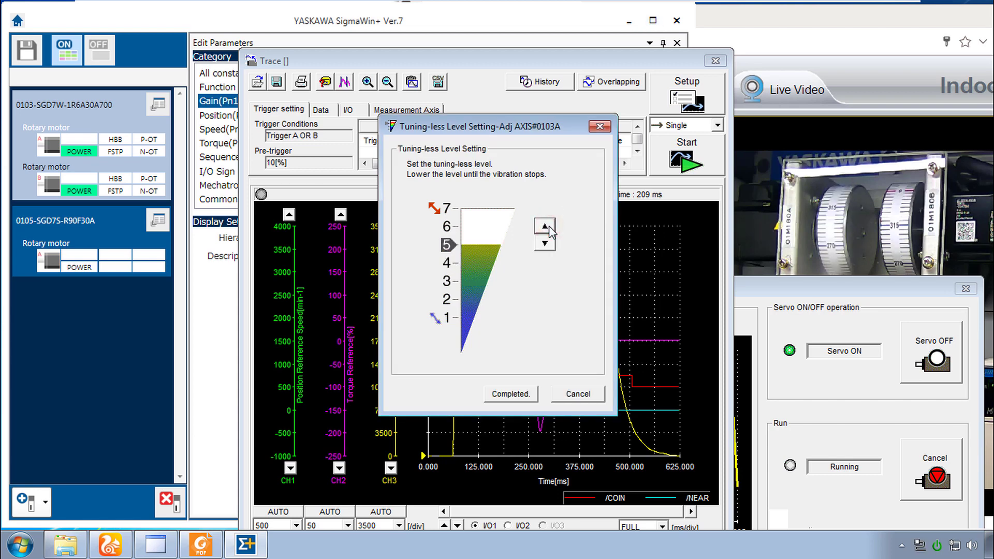
pyautogui.click(549, 231)
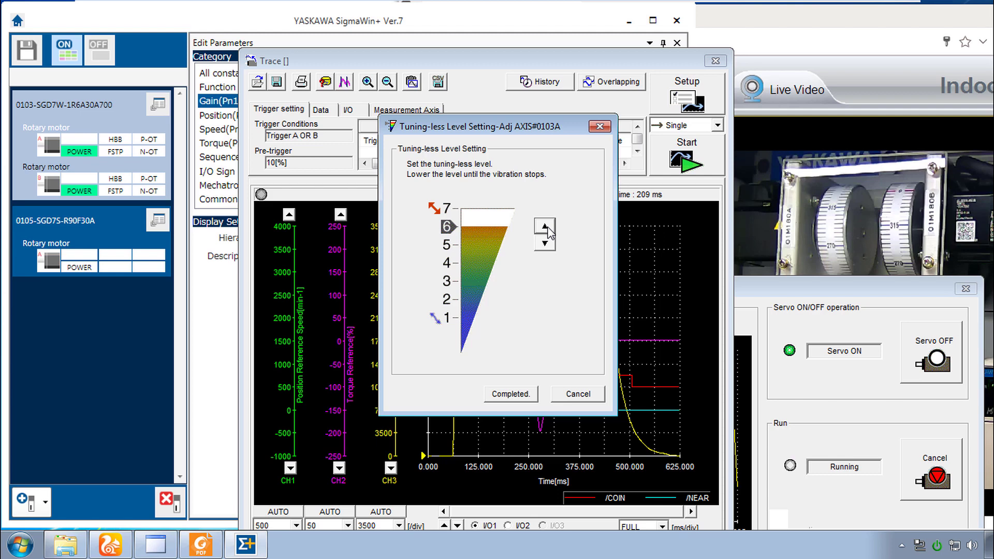
pyautogui.click(549, 230)
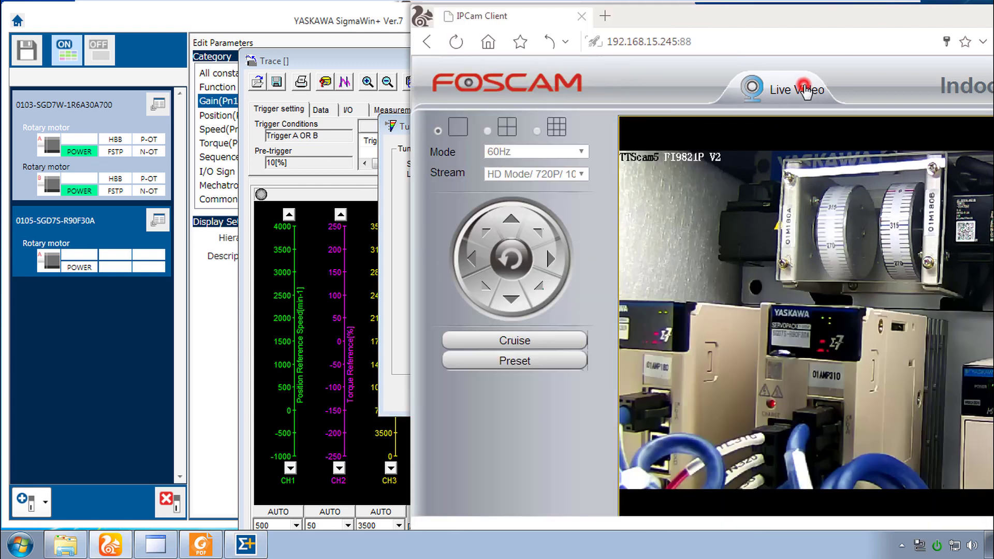
pyautogui.click(750, 144)
pyautogui.scroll(-1, 826, 506)
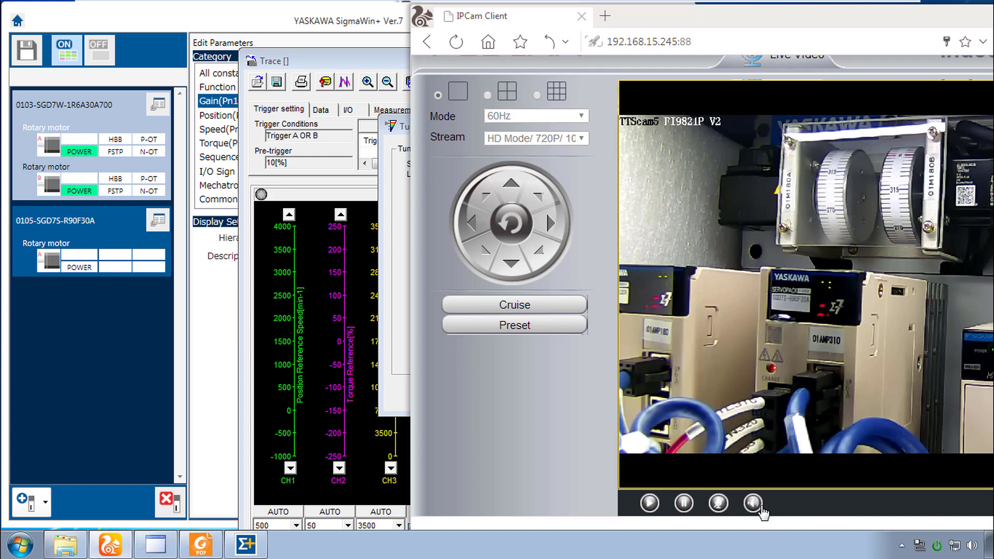
pyautogui.hotkey('alt', 'Tab')
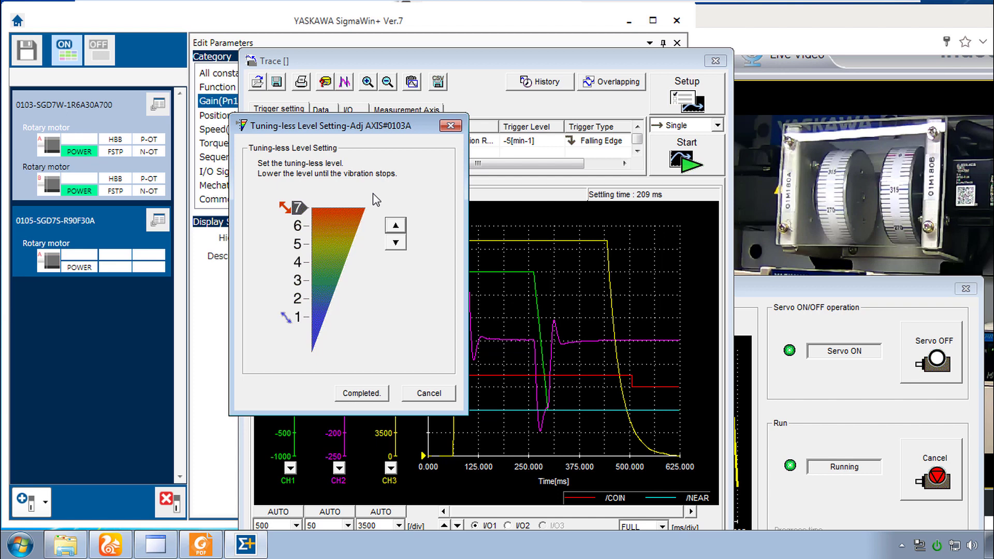
# Step: Confirm tuning-less level 7 and capture a new trace showing 90 ms settling
pyautogui.click(372, 396)
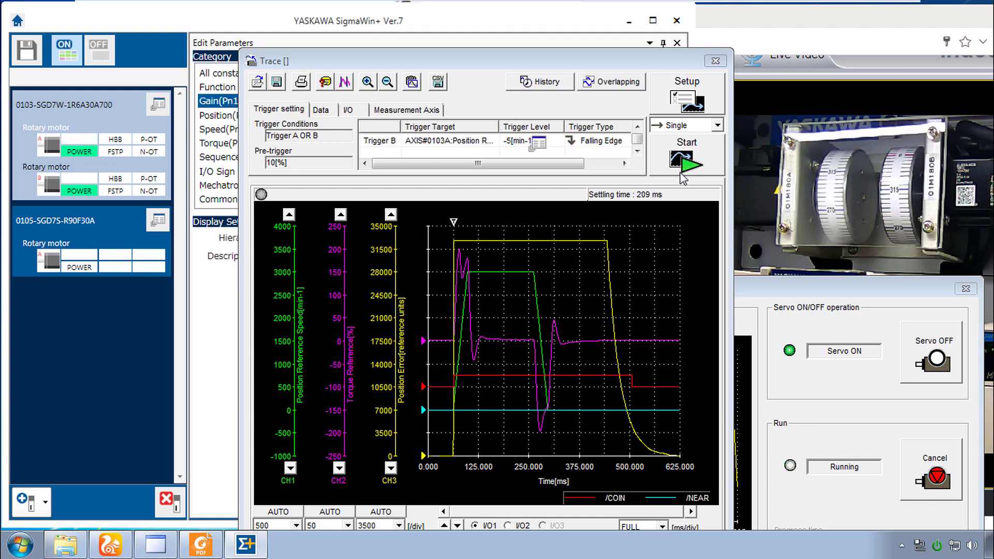
pyautogui.click(682, 174)
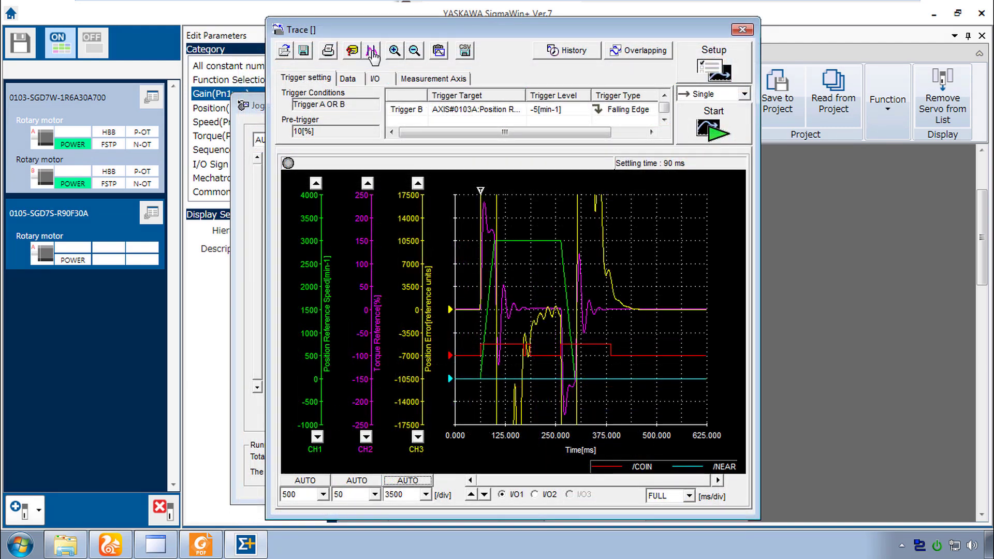
# Step: Place cursors A and B at reference end and settling to read about 90 ms, then close the readout
pyautogui.click(372, 52)
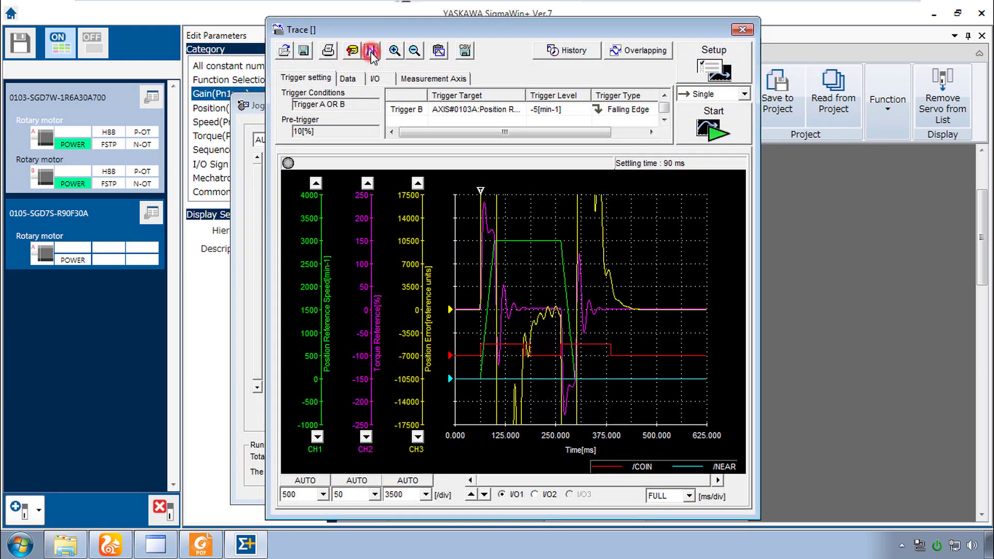
pyautogui.moveTo(624, 77); pyautogui.dragTo(744, 82)
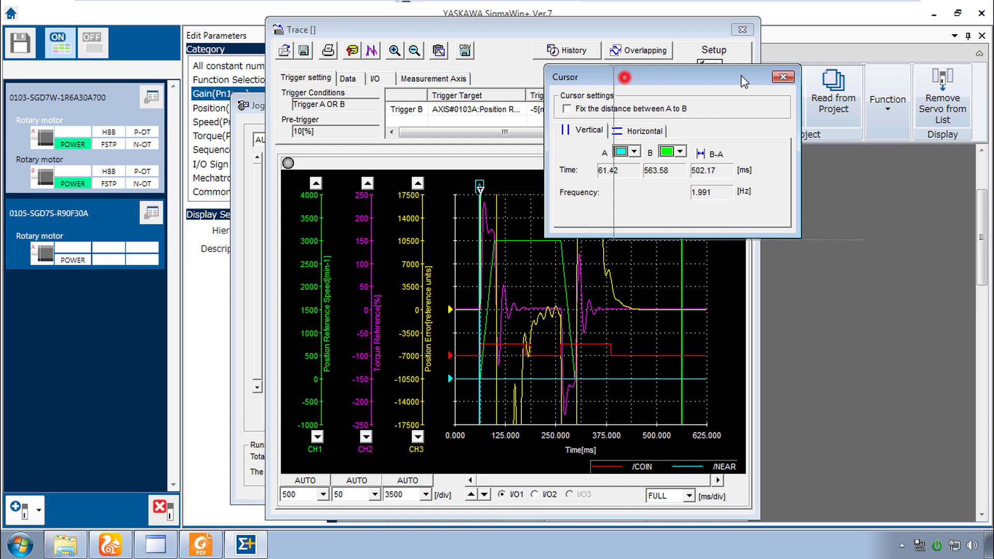
pyautogui.moveTo(475, 220); pyautogui.dragTo(573, 224)
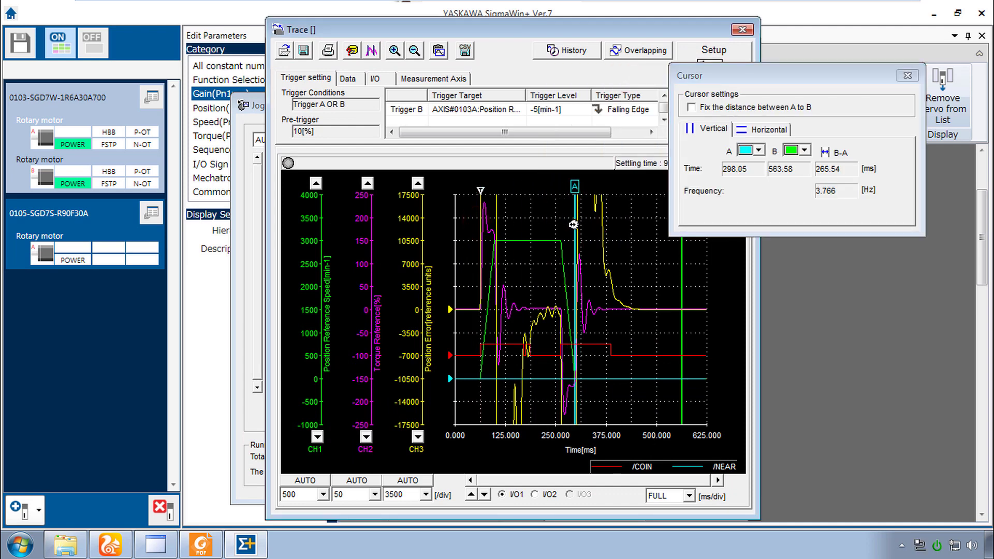
pyautogui.moveTo(682, 261); pyautogui.dragTo(612, 267)
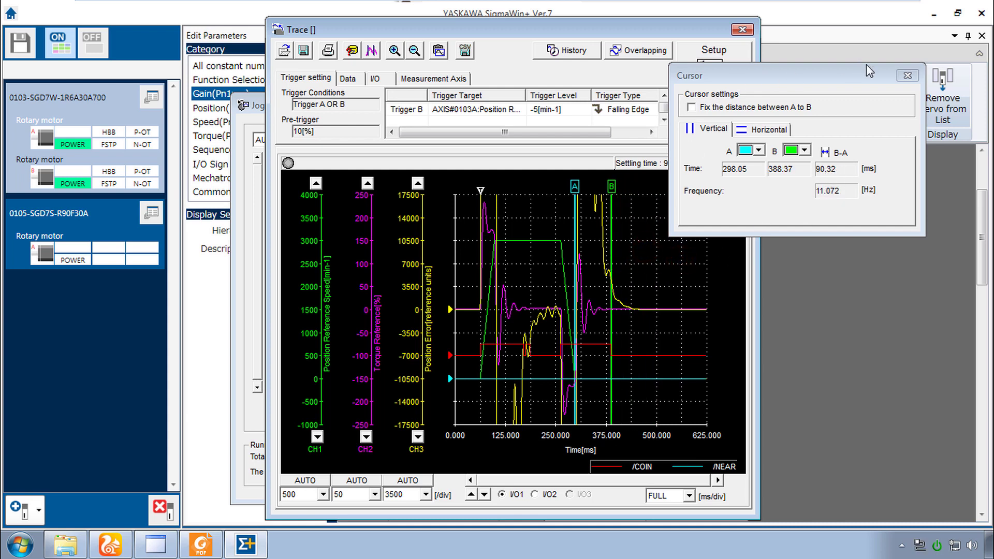
pyautogui.click(908, 75)
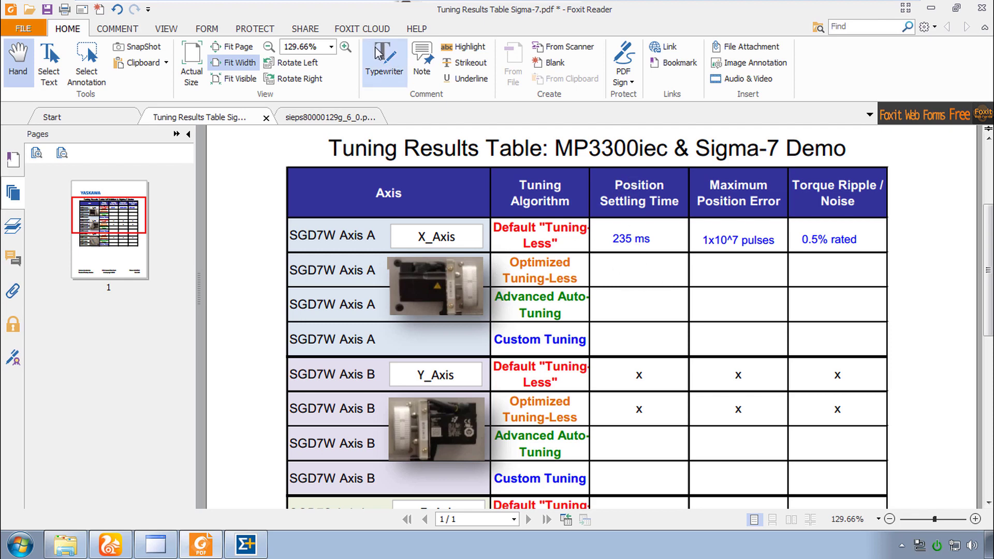
# Step: Enter '90 ms' as Axis A's optimized tuning-less settling time in the results table
pyautogui.click(383, 62)
pyautogui.click(618, 270)
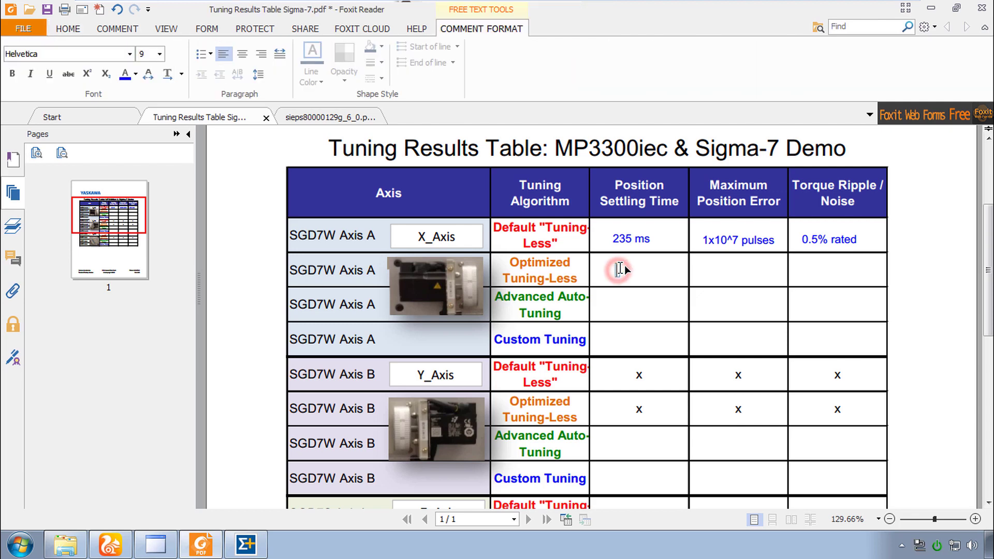
pyautogui.write('90 ms')
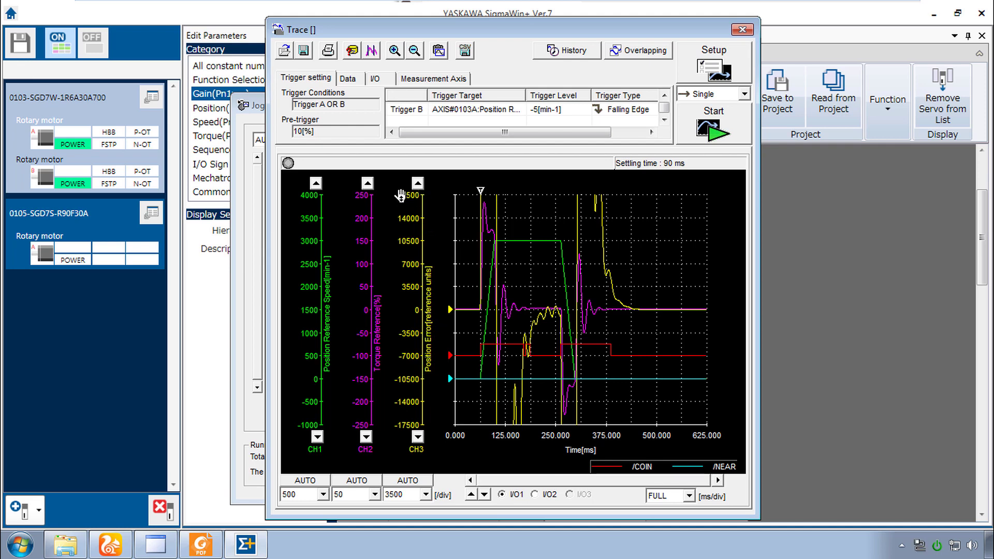
# Step: Set up a high-precision trace at 875 µs sampling, without saving the old graph, and run it
pyautogui.click(716, 70)
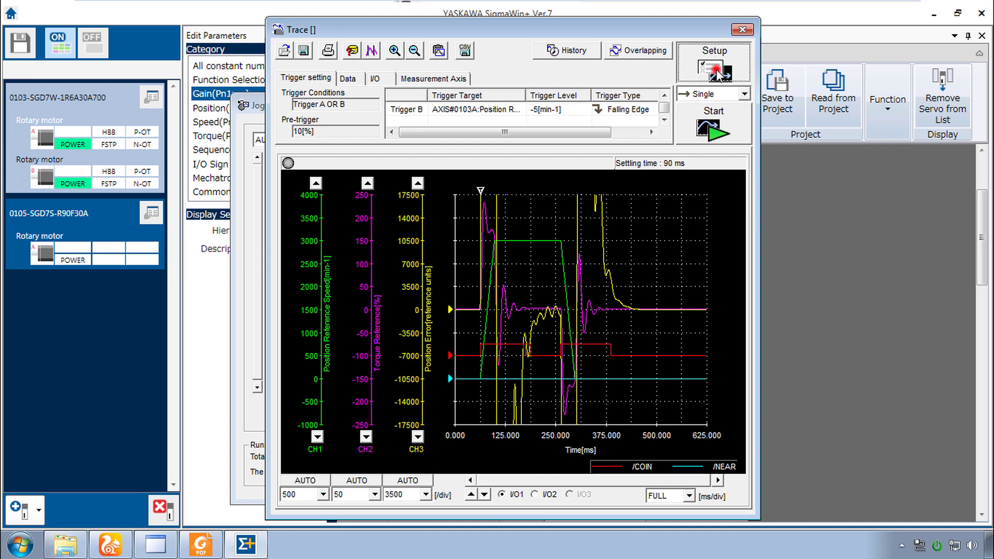
pyautogui.click(563, 325)
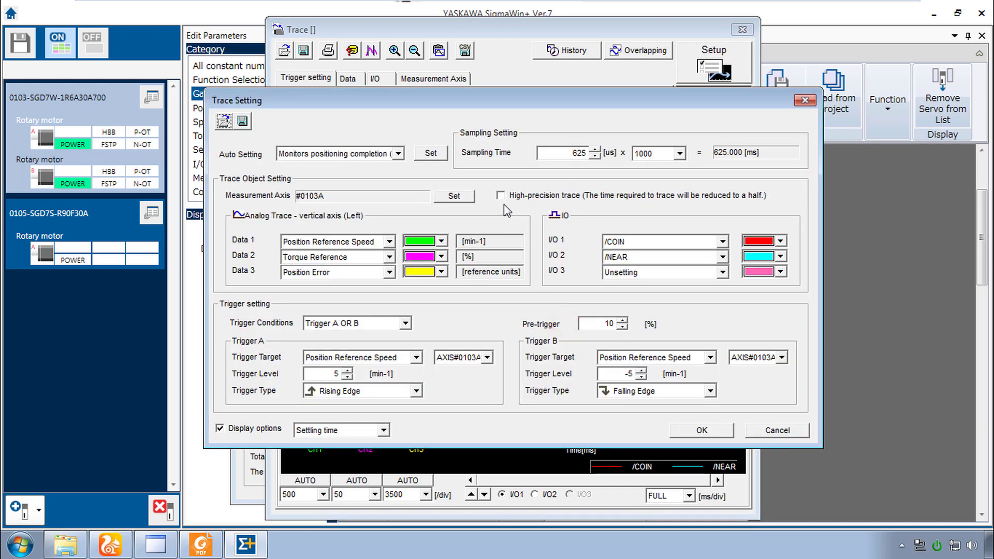
pyautogui.click(501, 195)
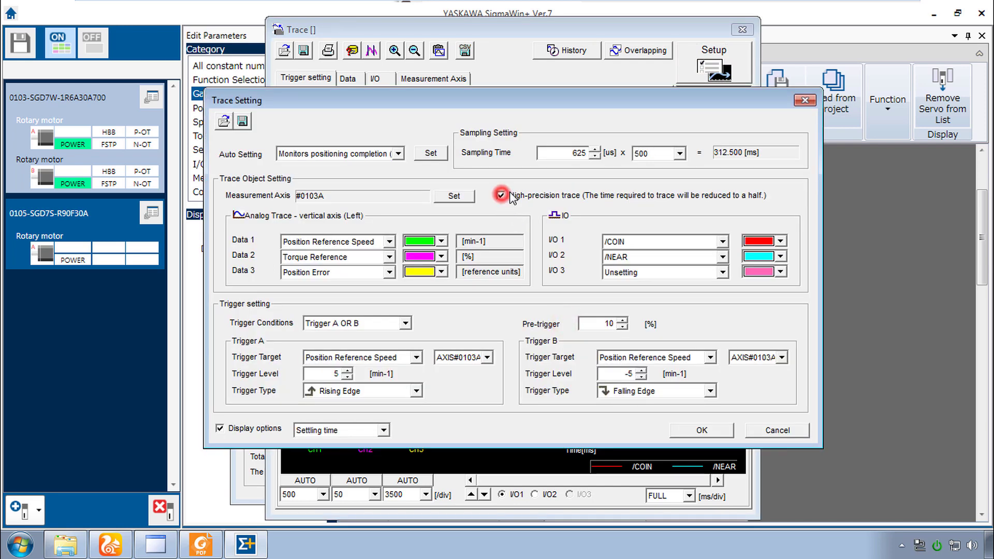
pyautogui.click(596, 149)
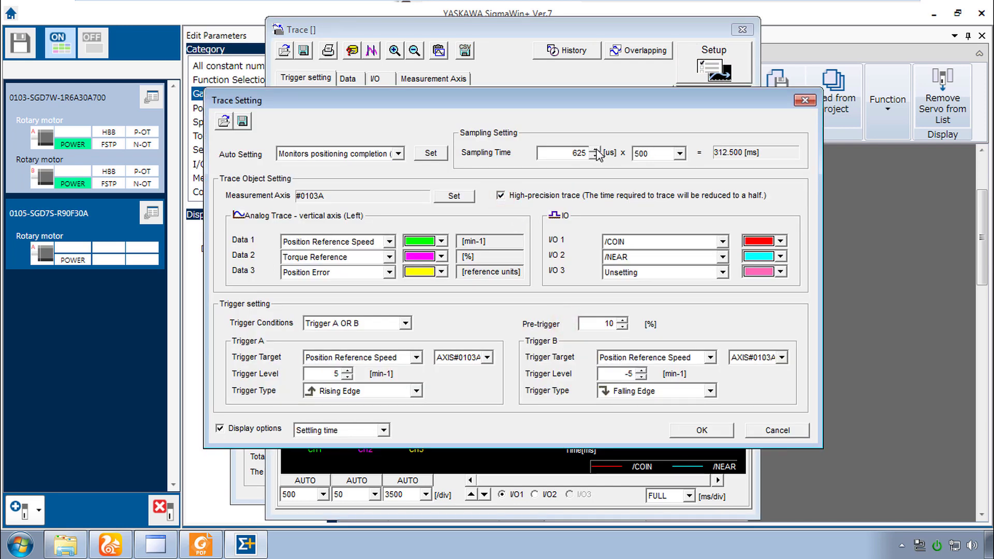
pyautogui.click(704, 431)
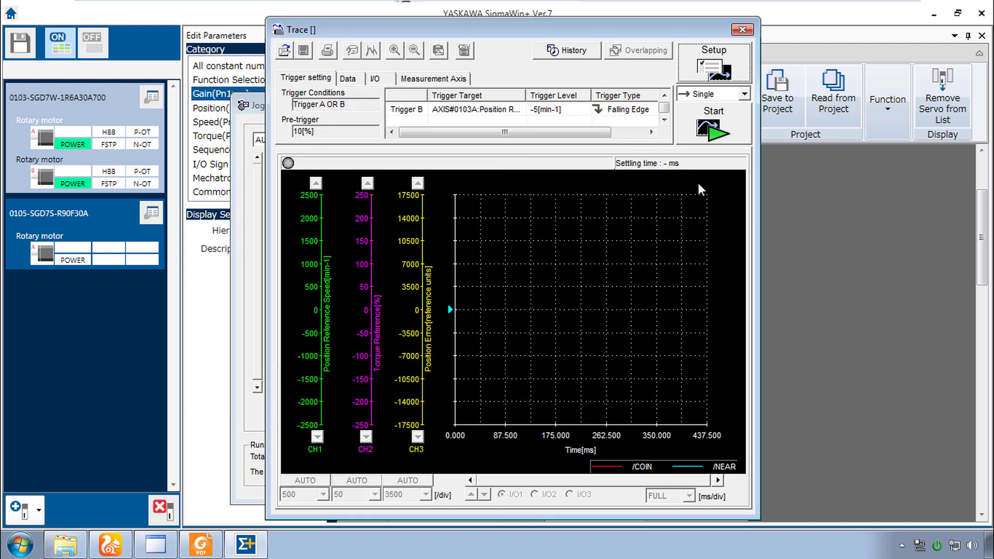
pyautogui.click(712, 133)
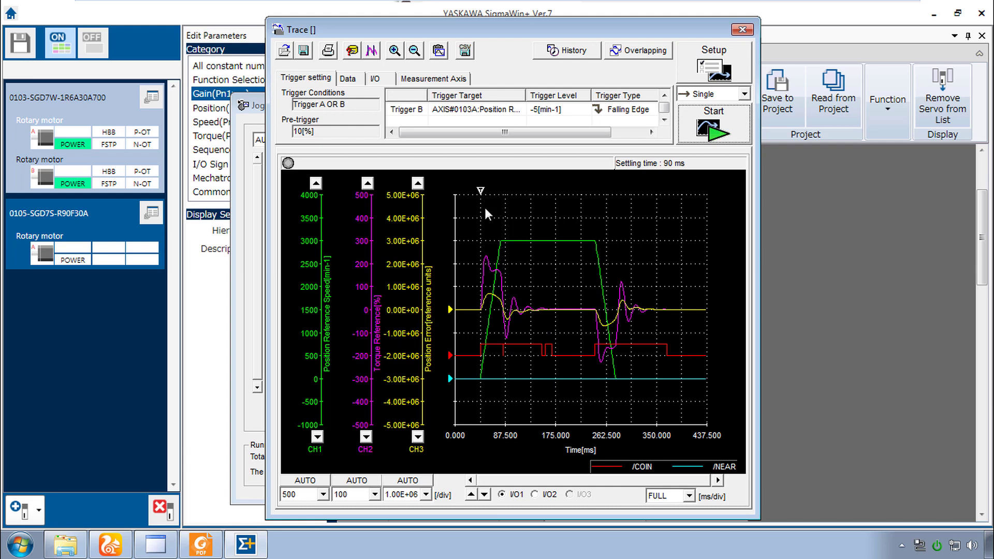
# Step: Zoom into both moves and place horizontal cursors A and B on the position error peak and zero line
pyautogui.click(394, 50)
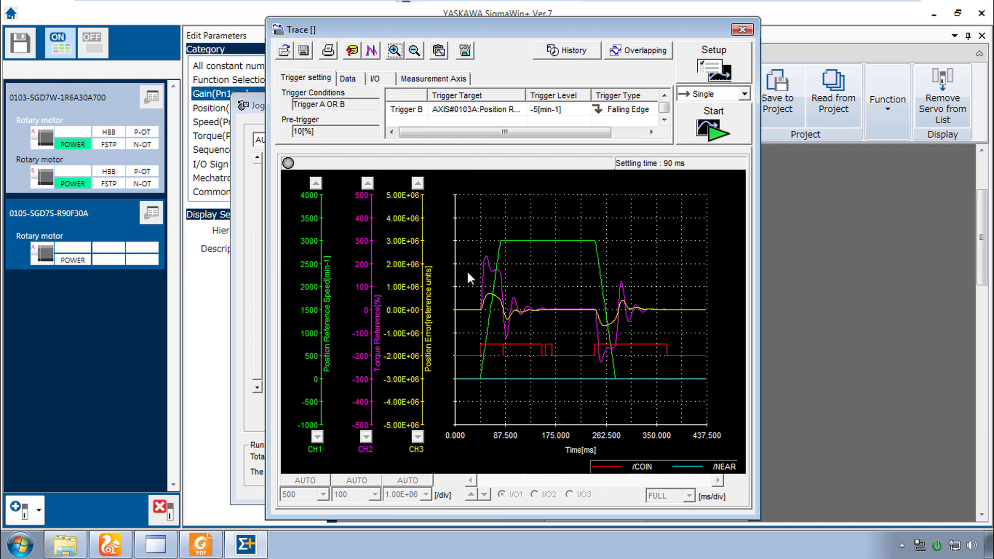
pyautogui.moveTo(466, 267); pyautogui.dragTo(669, 344)
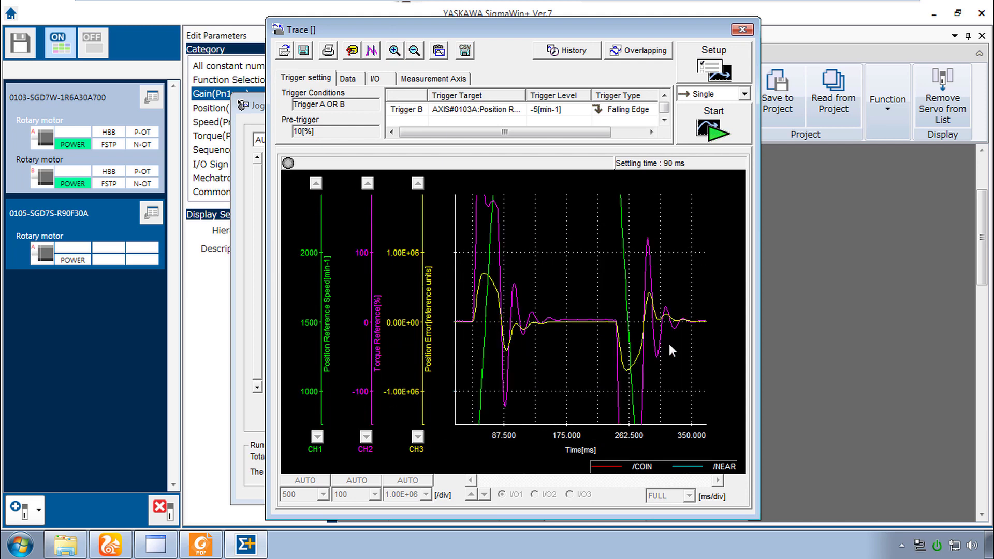
pyautogui.click(372, 50)
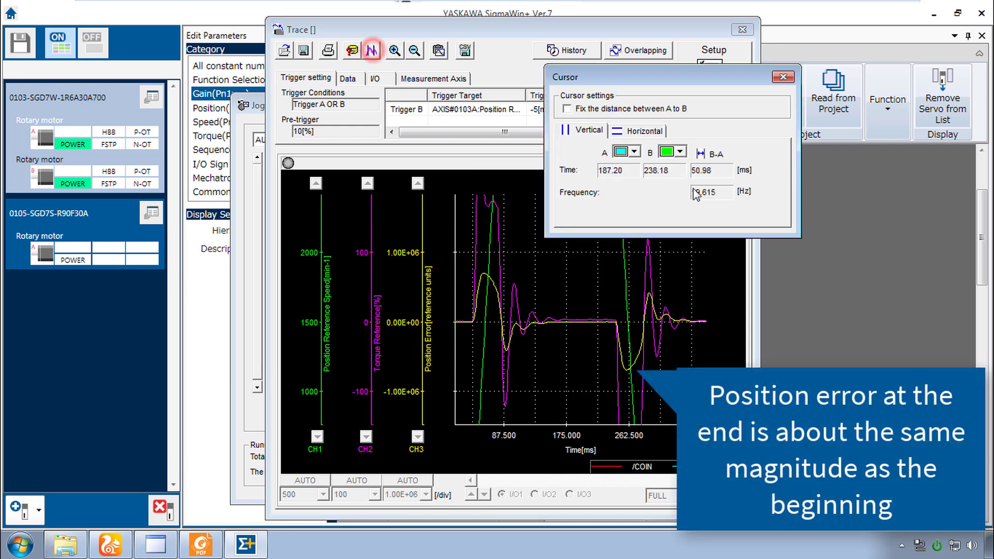
pyautogui.click(636, 131)
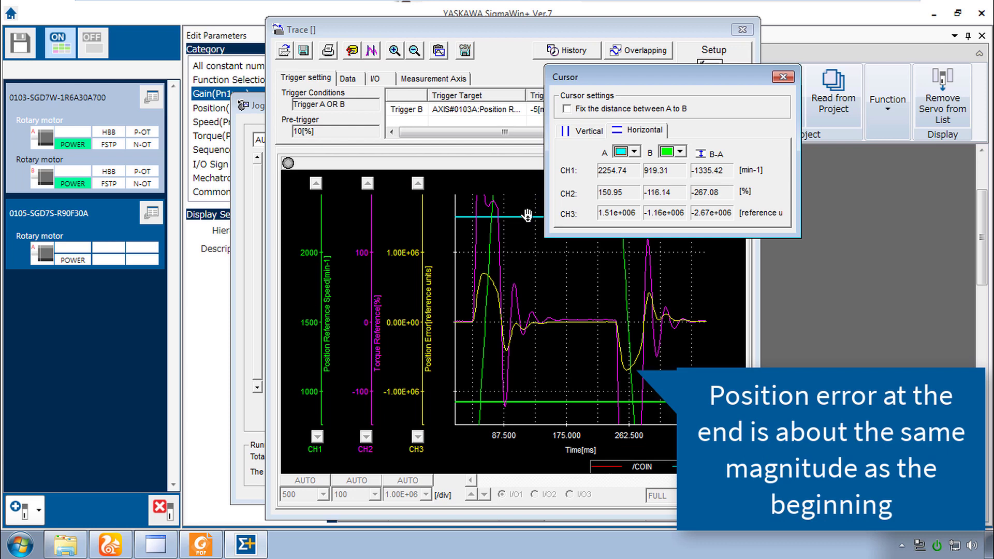
pyautogui.moveTo(527, 215); pyautogui.dragTo(538, 274)
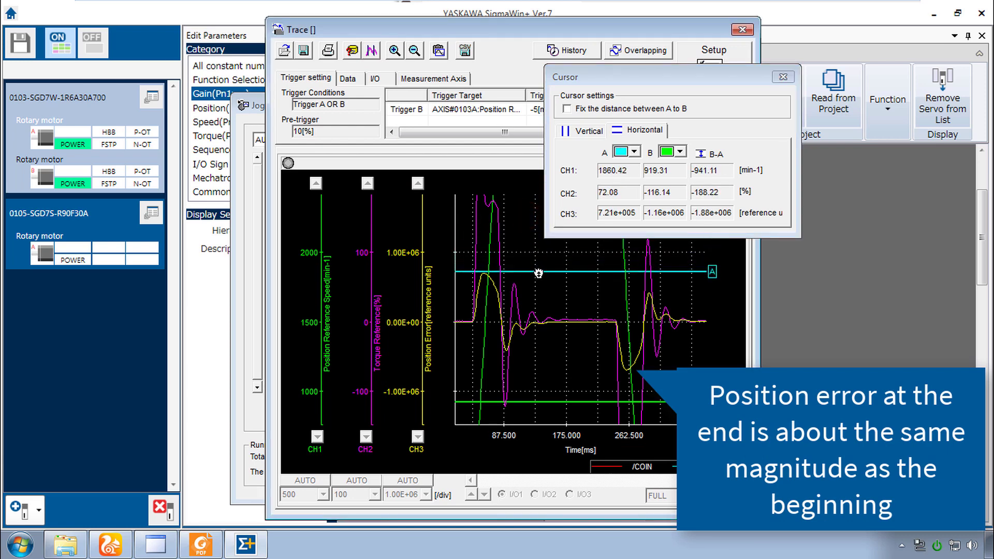
pyautogui.moveTo(538, 273); pyautogui.dragTo(538, 273)
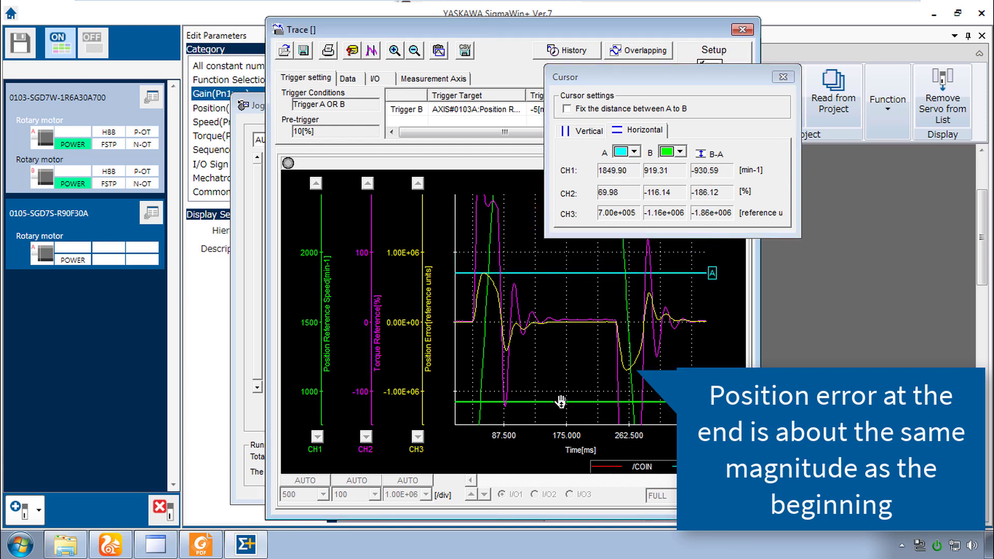
pyautogui.moveTo(564, 403); pyautogui.dragTo(580, 323)
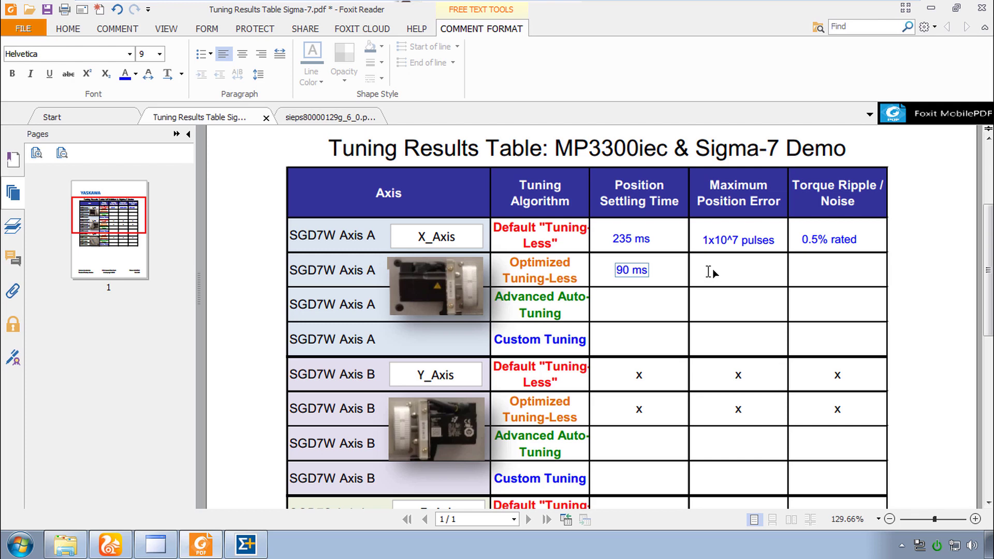
# Step: Enter '7x10^5 pulses' as Axis A's optimized tuning-less maximum position error
pyautogui.click(707, 271)
pyautogui.write('7x10^')
pyautogui.write('5 pulses')
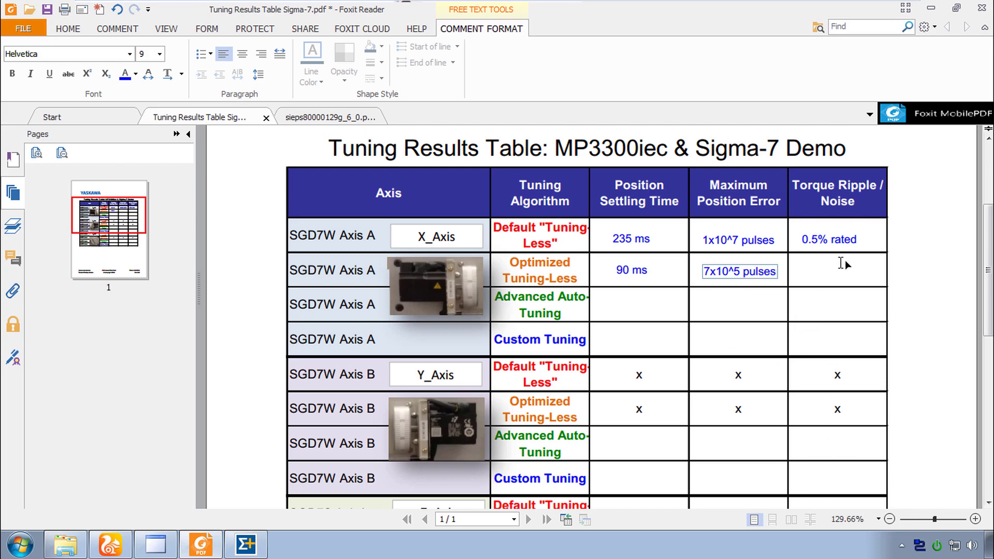
# Step: Zoom twice into the constant-speed section and bracket the torque ripple with cursor B
pyautogui.hotkey('alt', 'Tab')
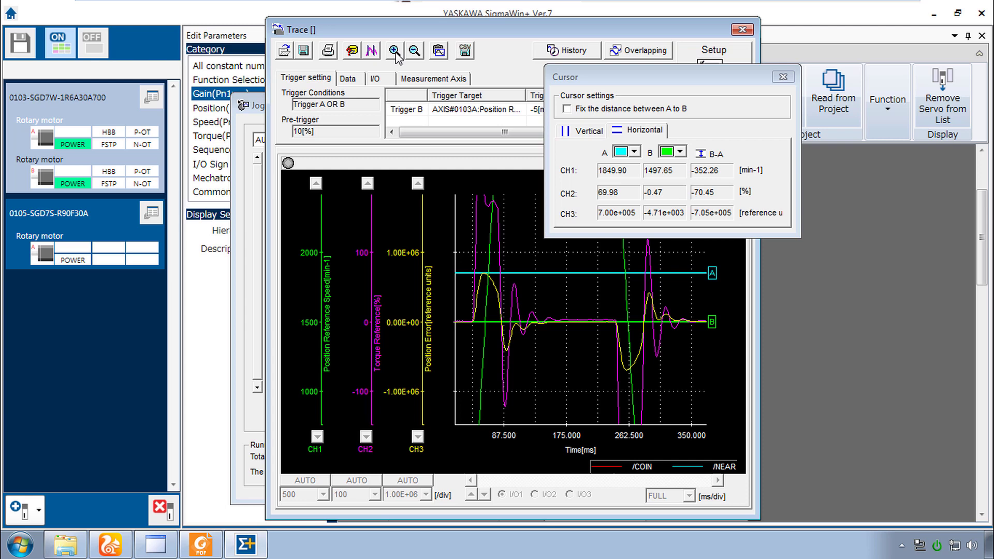
pyautogui.click(394, 51)
pyautogui.moveTo(535, 303); pyautogui.dragTo(618, 336)
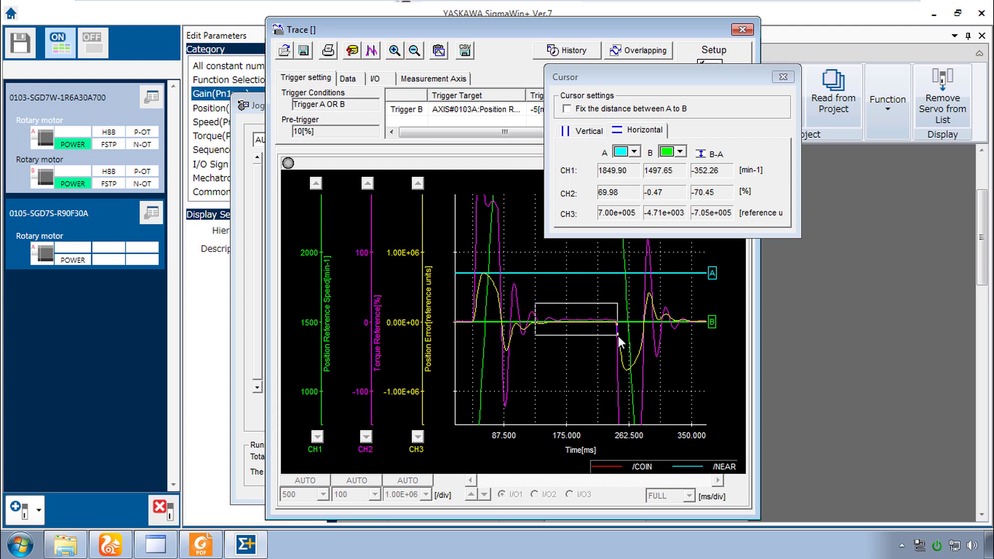
pyautogui.moveTo(525, 293); pyautogui.dragTo(708, 334)
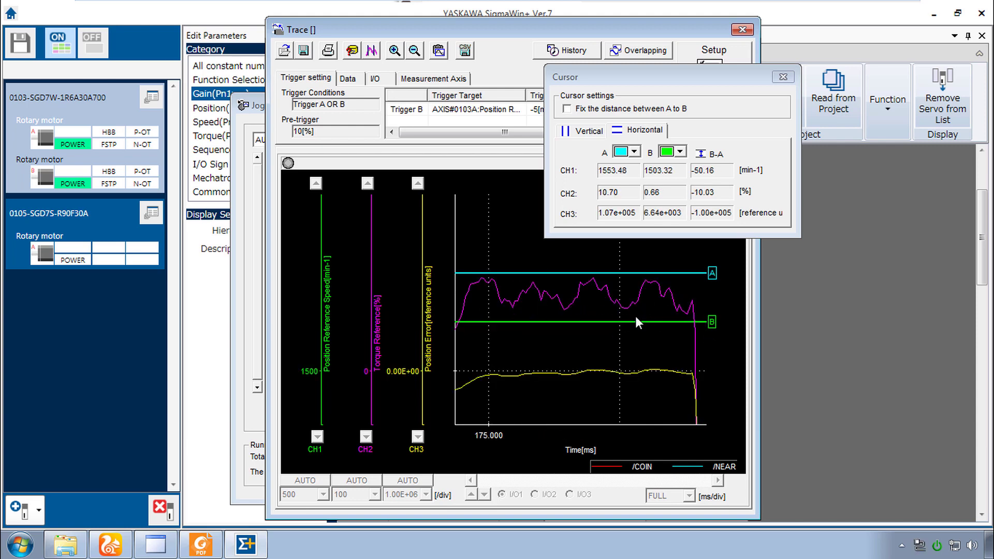
pyautogui.moveTo(635, 317); pyautogui.dragTo(641, 278)
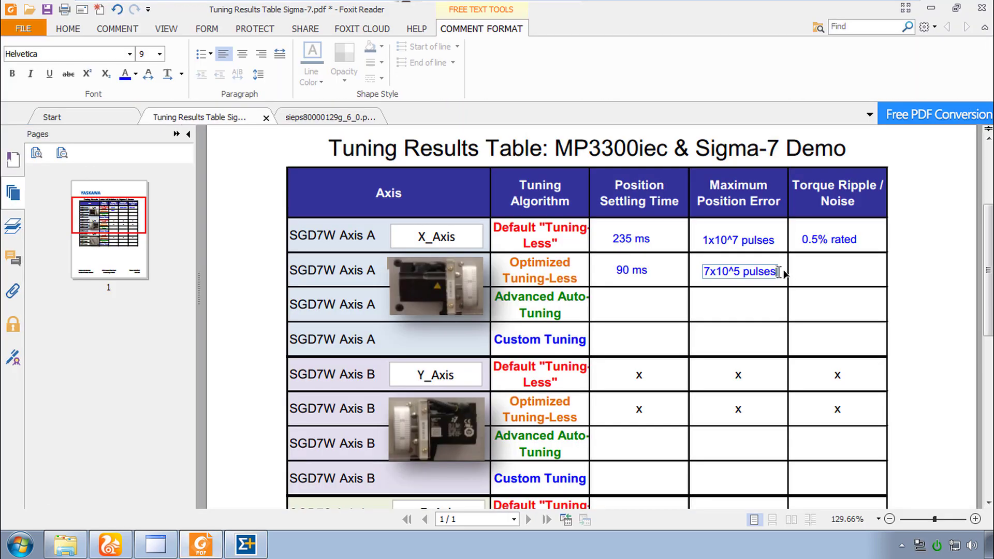
# Step: Enter '1.2% rated' as Axis A's optimized tuning-less torque ripple / noise
pyautogui.click(802, 270)
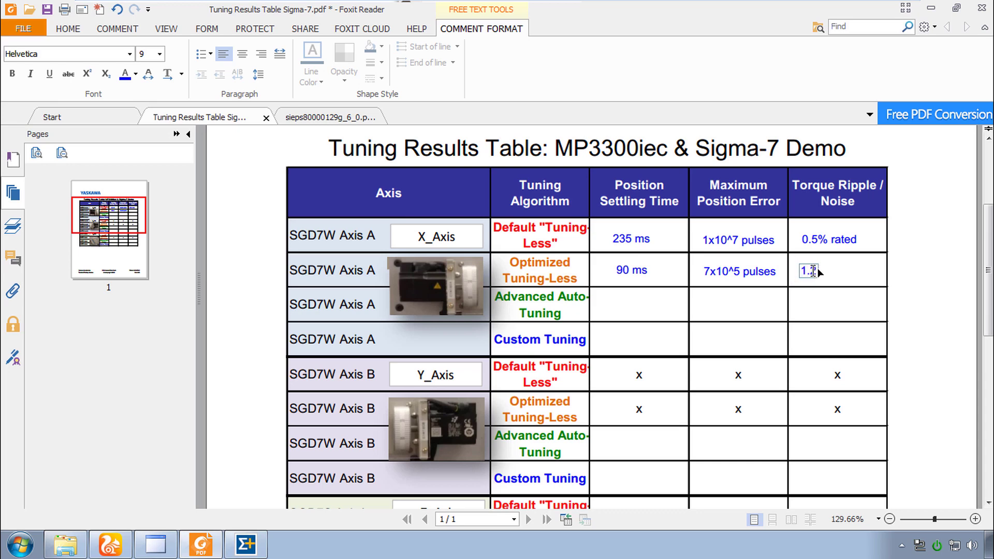
pyautogui.write('1.2% rated')
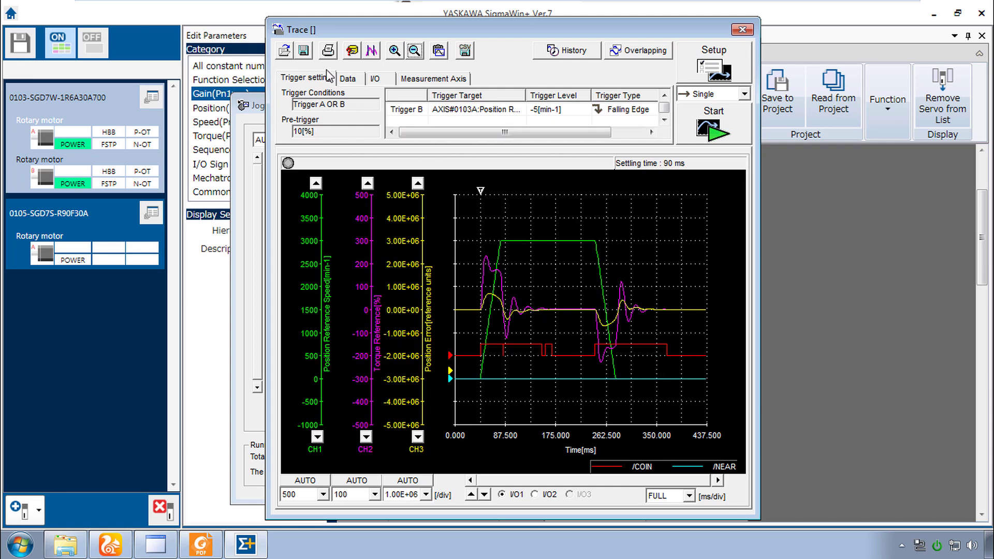
# Step: Save the trace into a new MyFiles folder inside Class Materials TRM010-Sigma7-Tuning
pyautogui.click(304, 50)
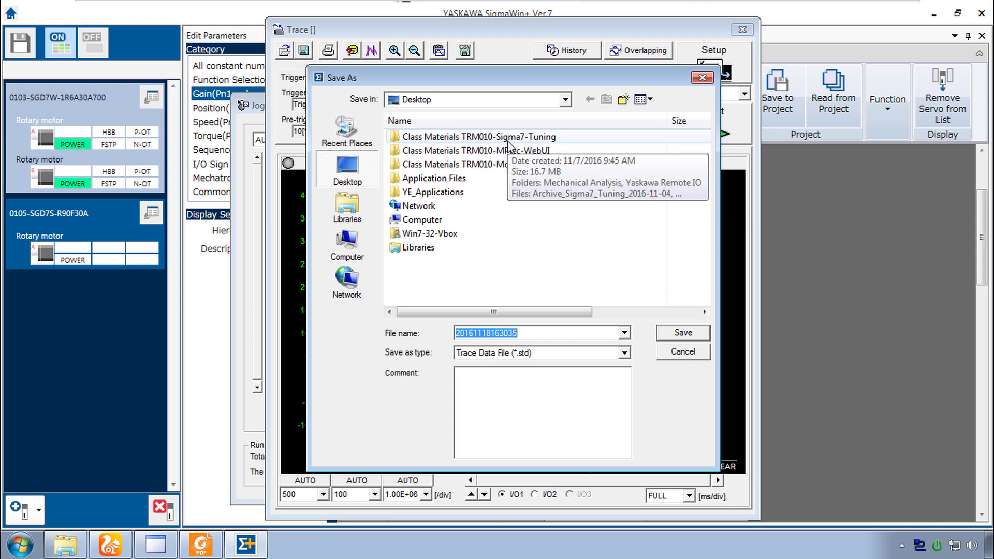
pyautogui.doubleClick(507, 137)
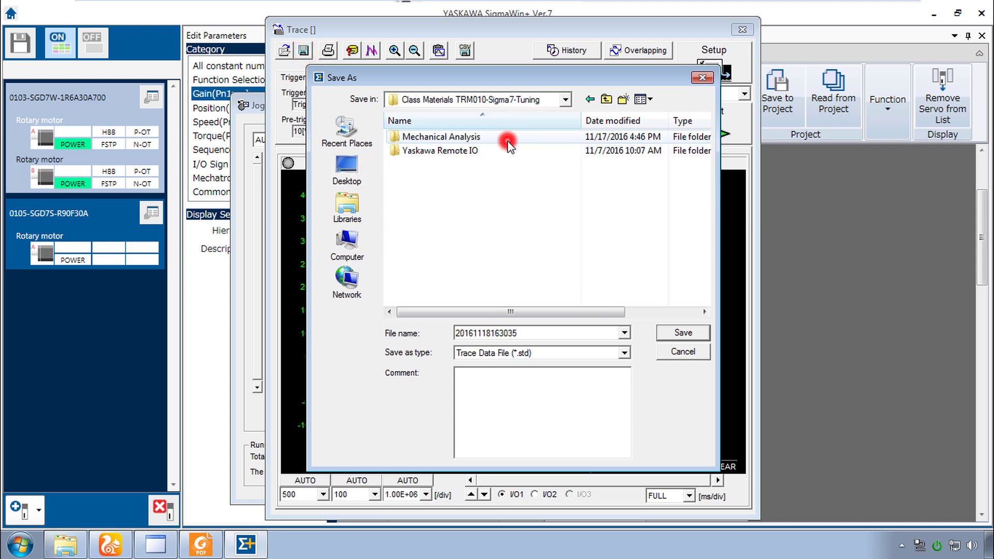
pyautogui.click(625, 101)
pyautogui.write('M')
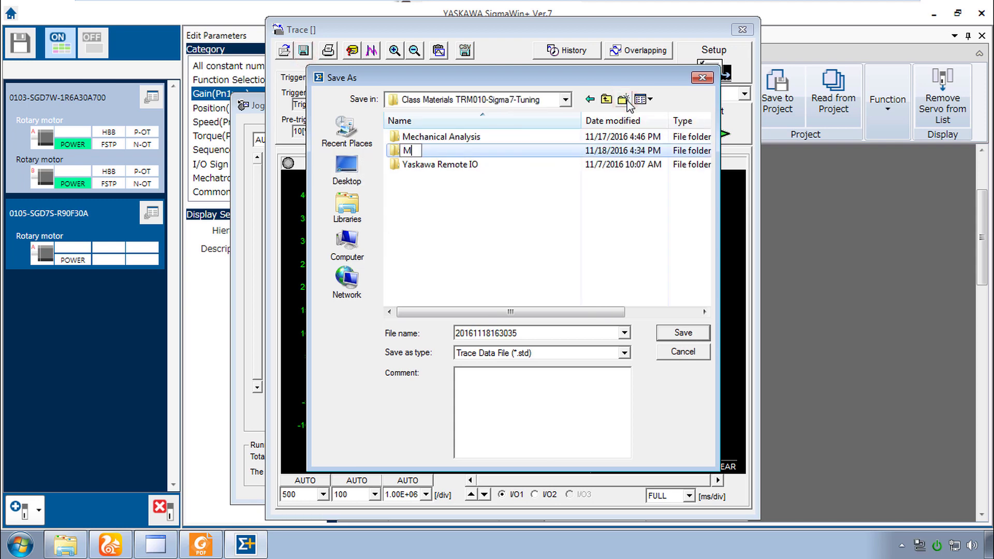
pyautogui.write('yFiles')
pyautogui.press('Return')
pyautogui.press('Return')
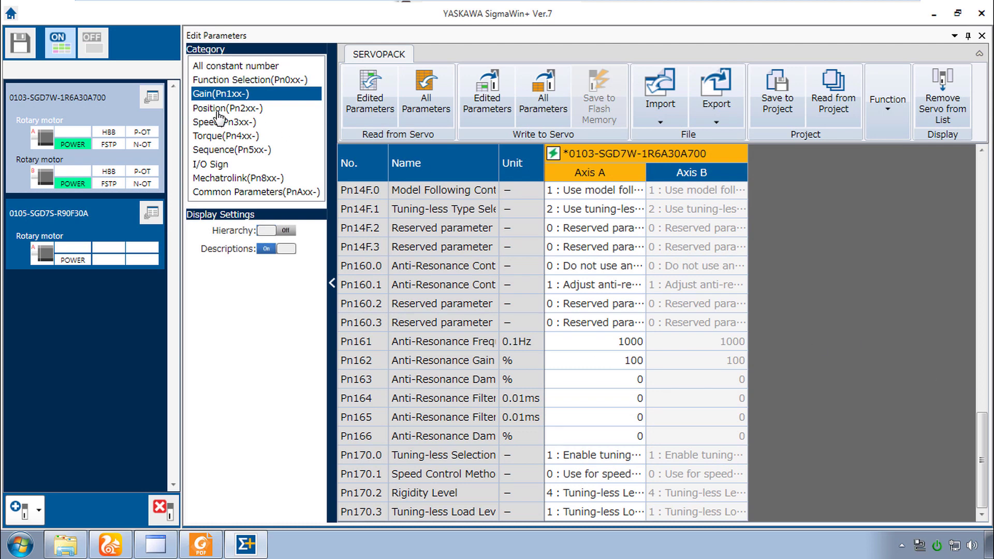
# Step: Set Axis A's Pn170.3 Tuning-less Load Level to 1
pyautogui.click(626, 513)
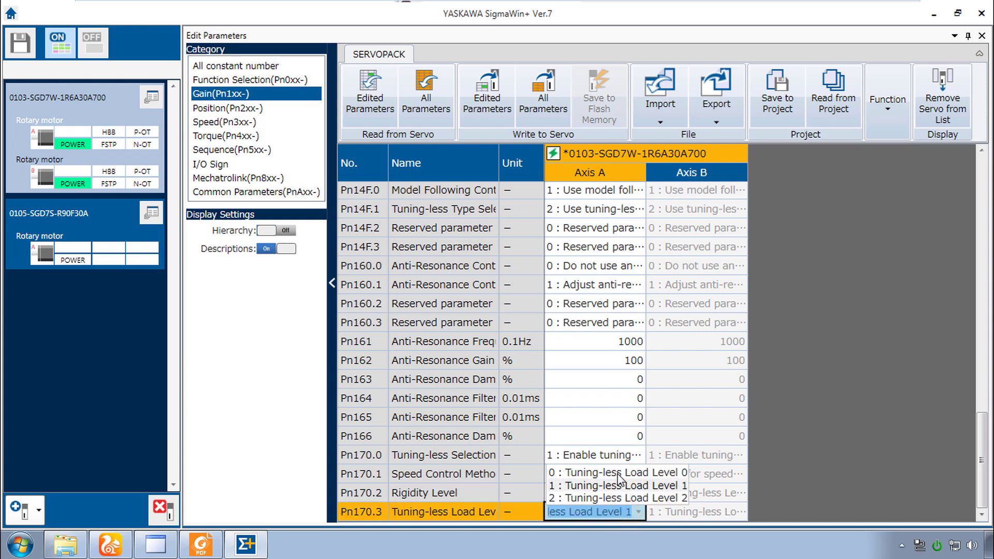
pyautogui.click(617, 510)
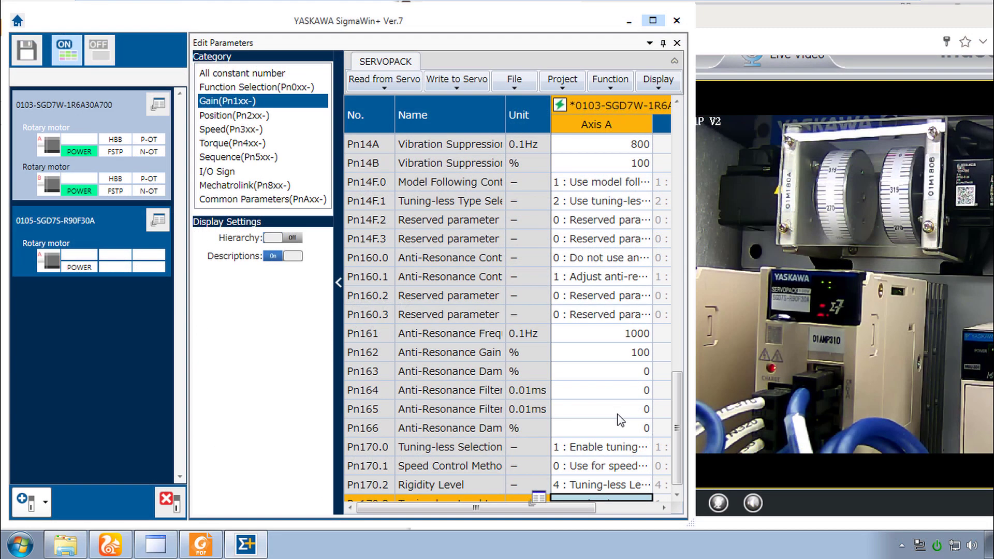
# Step: Scroll down through the Gain parameter table
pyautogui.scroll(-1, 613, 415)
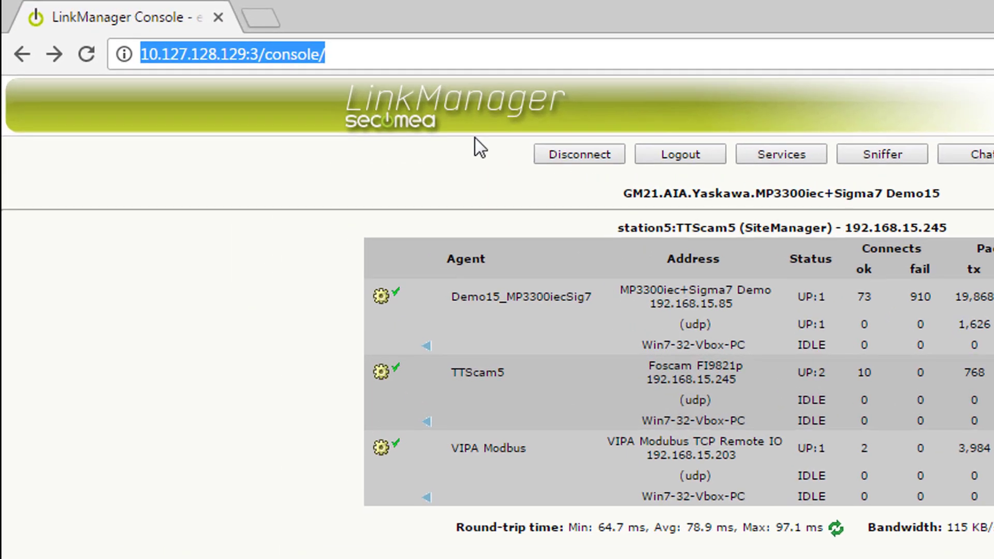
# Step: Go to yaskawa.com and open the Products menu to find Sigma-7 Servo Products
pyautogui.write('y')
pyautogui.press('Return')
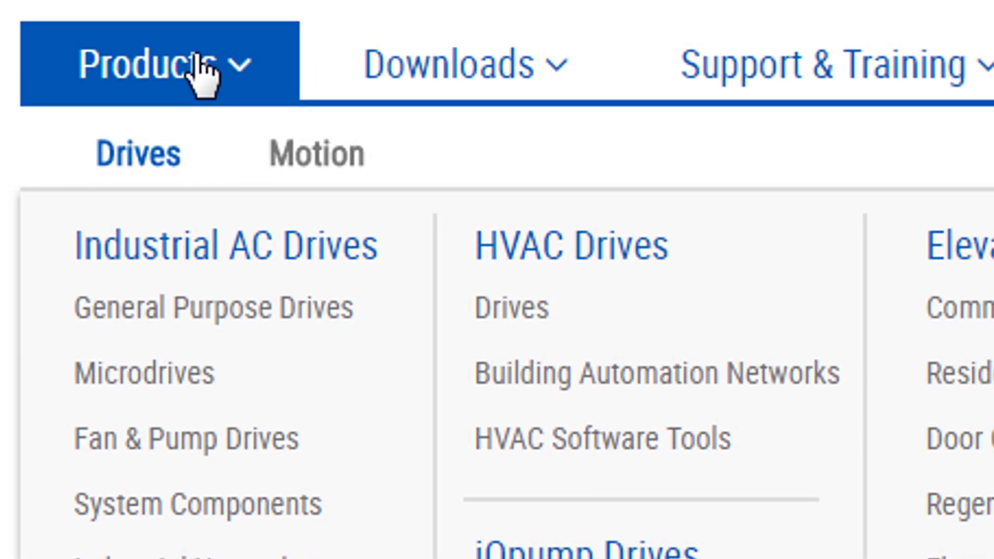
pyautogui.click(317, 152)
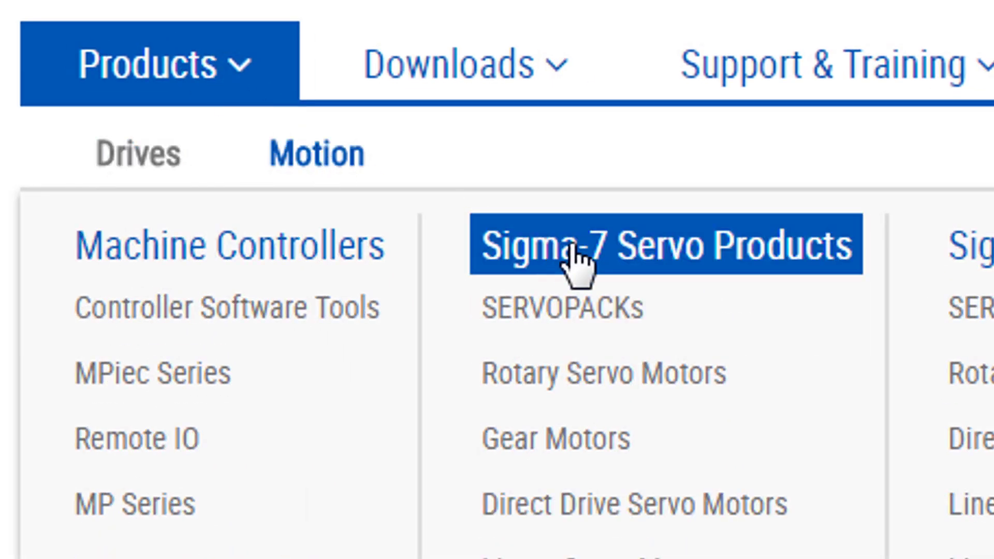